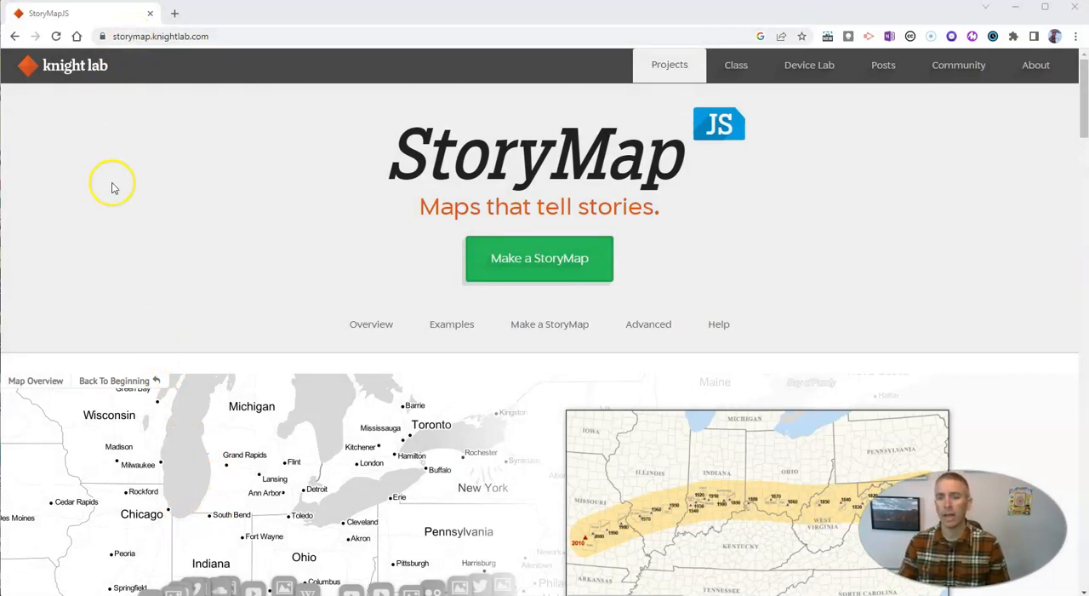
# Start making a new StoryMap from the home page
pyautogui.click(550, 258)
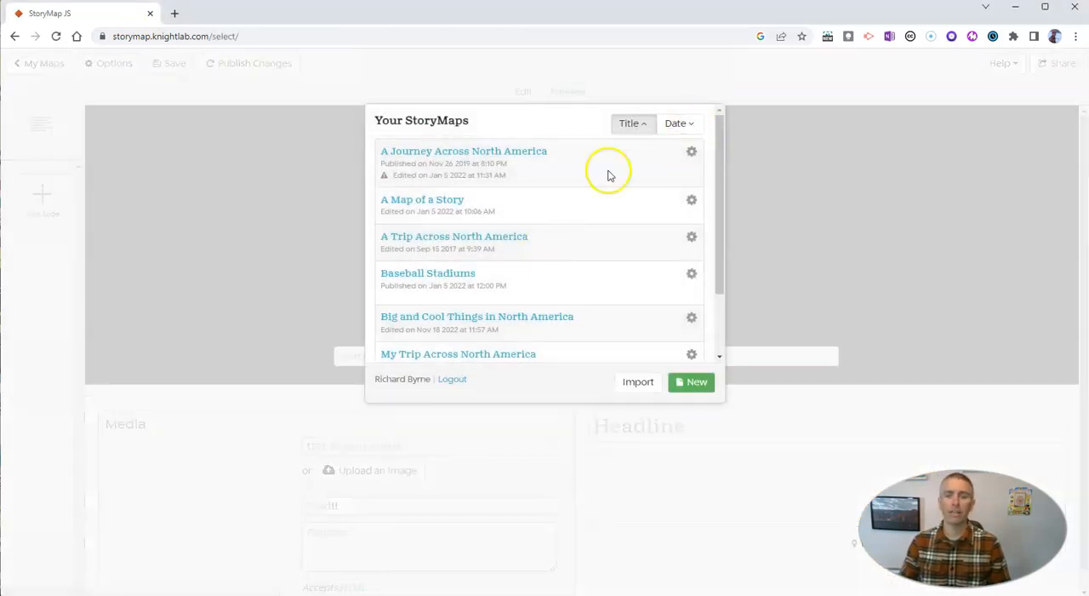
# Create a new story named 'Great Big Things to See in North America'
pyautogui.click(699, 382)
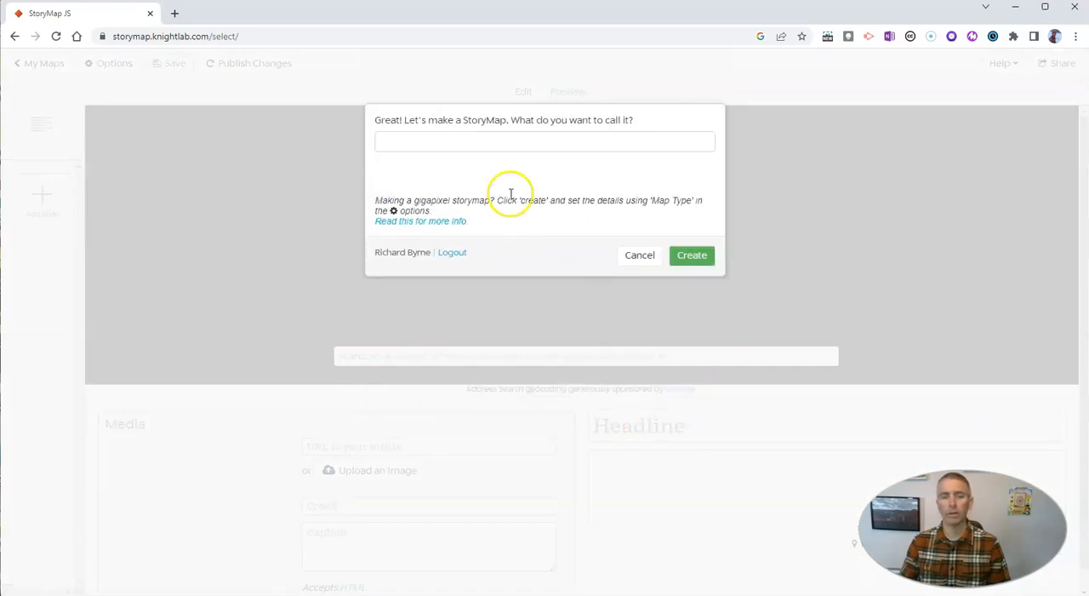
pyautogui.click(473, 141)
pyautogui.write('Great Big Things to See in North America')
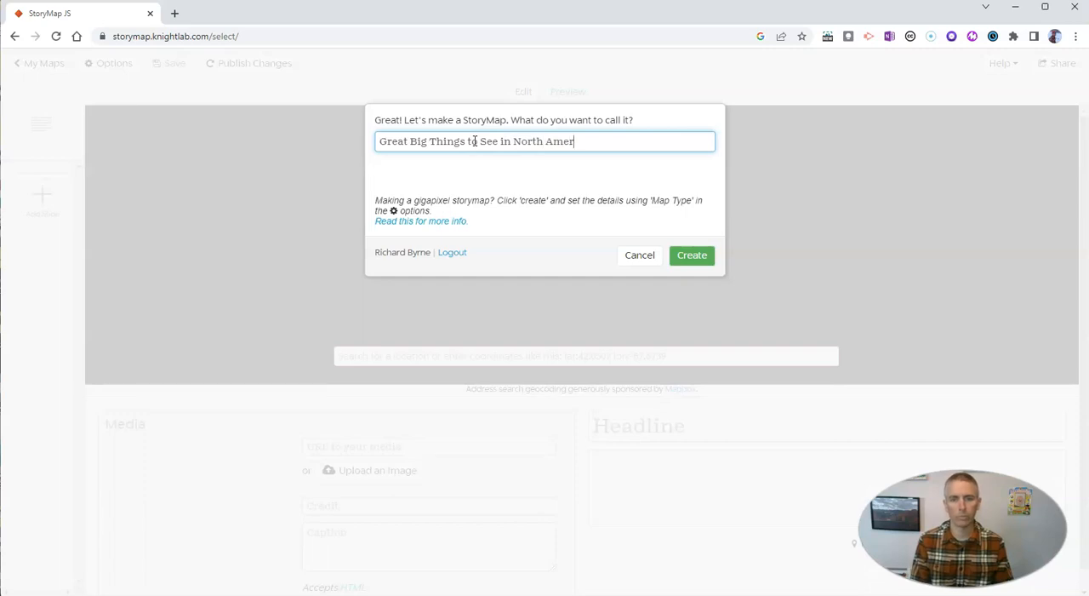
pyautogui.click(698, 255)
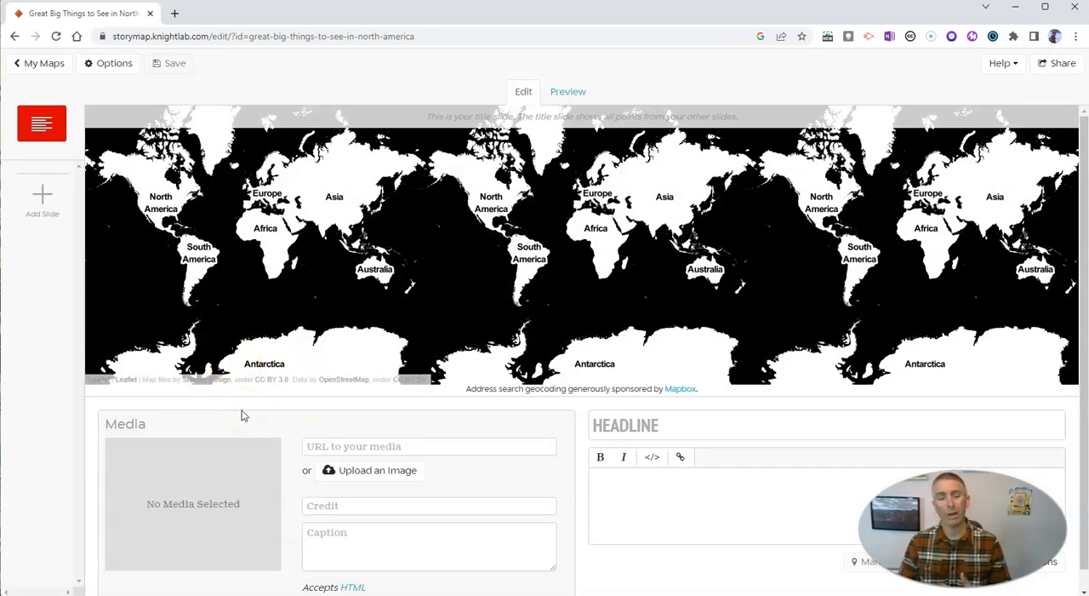
pyautogui.scroll(-1, 843, 383)
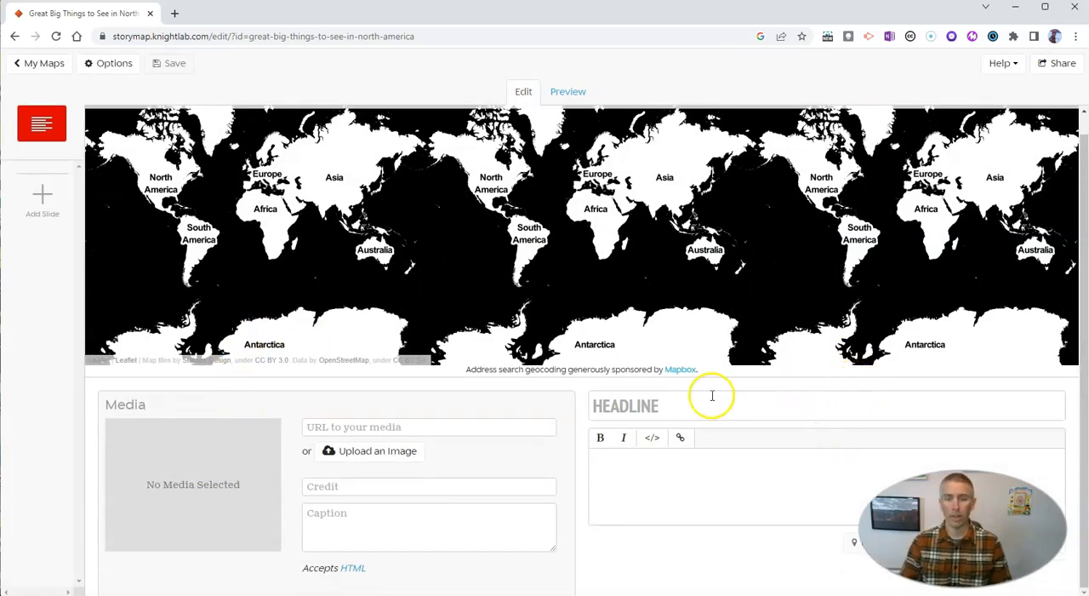
pyautogui.scroll(1, 571, 383)
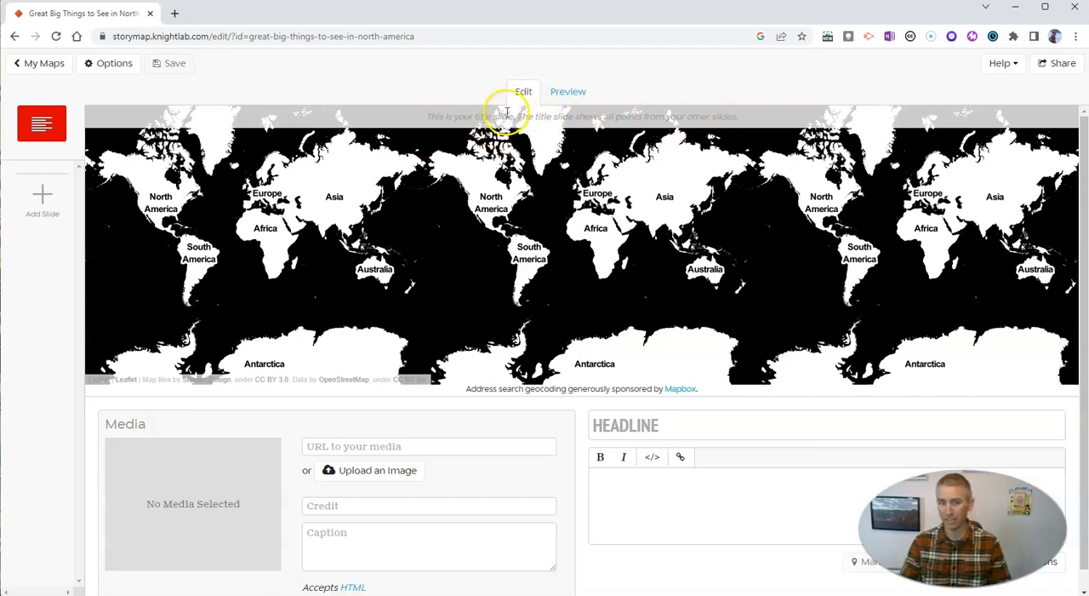
pyautogui.scroll(-1, 519, 315)
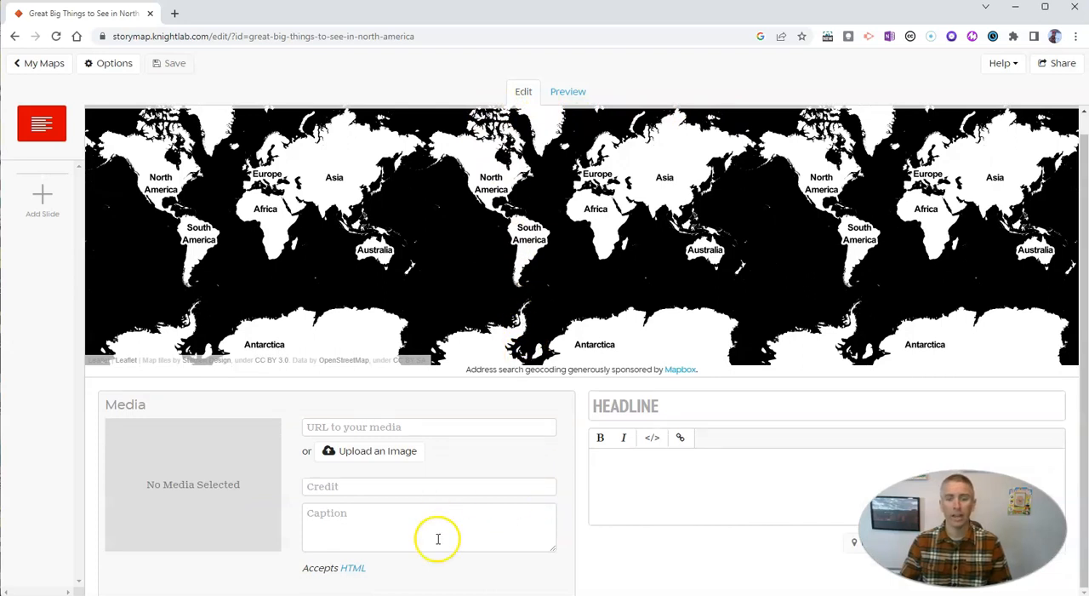
# Enter the title slide headline 'Great Big Things to See in North America'
pyautogui.click(657, 406)
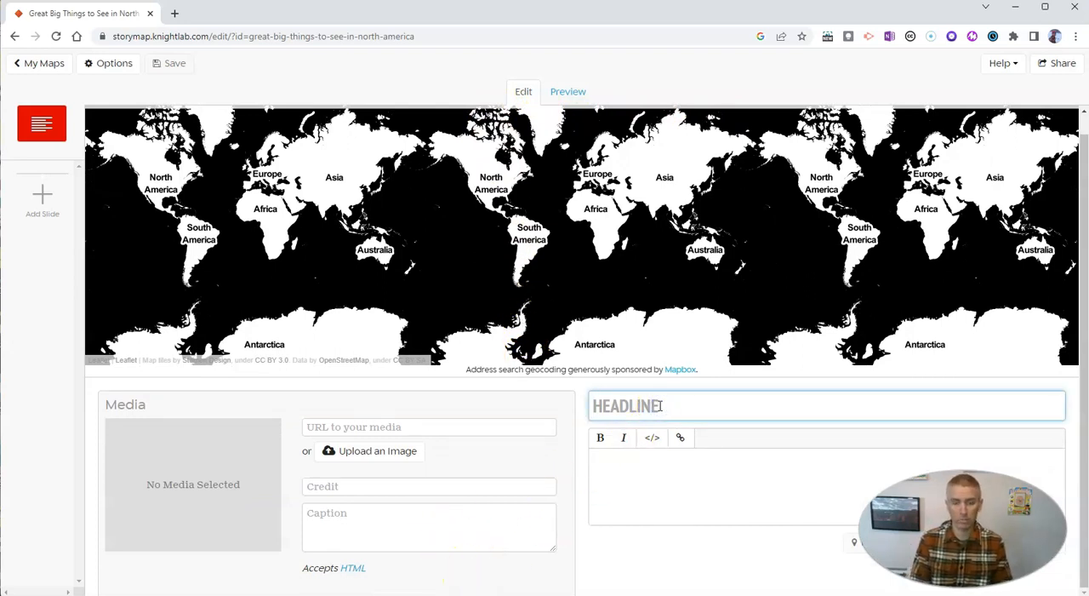
pyautogui.write('GREAT BIG THINGS TO SE')
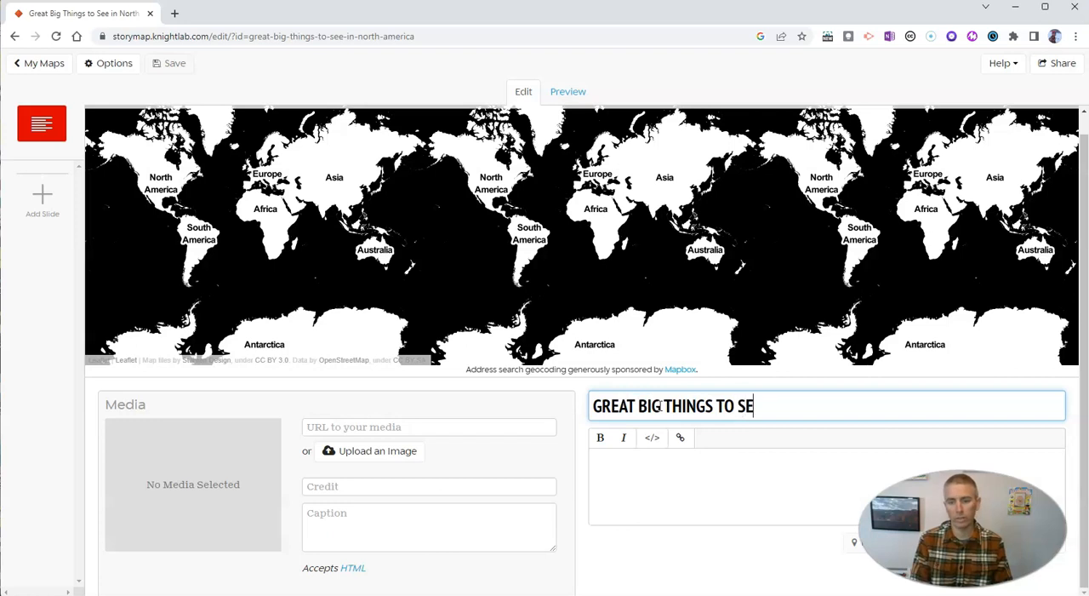
pyautogui.write('E IN NORTH')
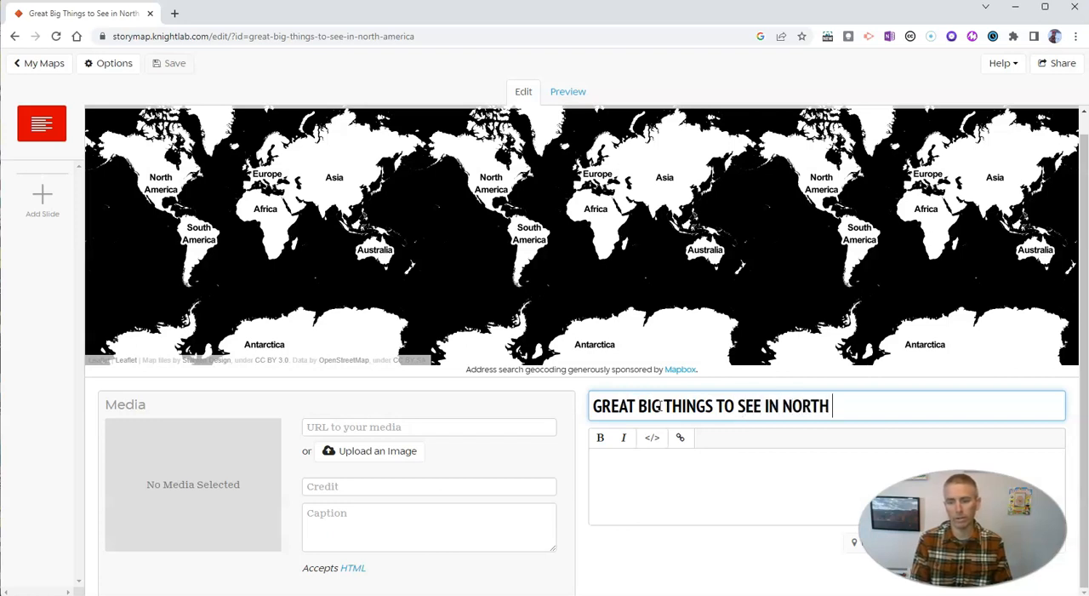
pyautogui.write('ICA')
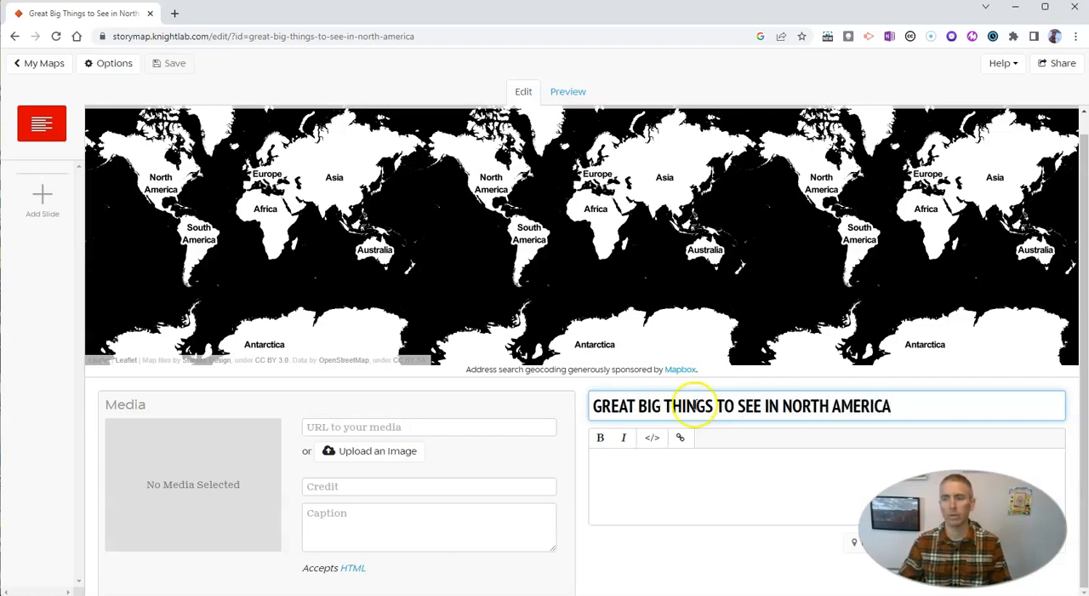
# Write the description 'This is a collection of places to see while driving in North America.'
pyautogui.click(715, 473)
pyautogui.click(680, 470)
pyautogui.write('This')
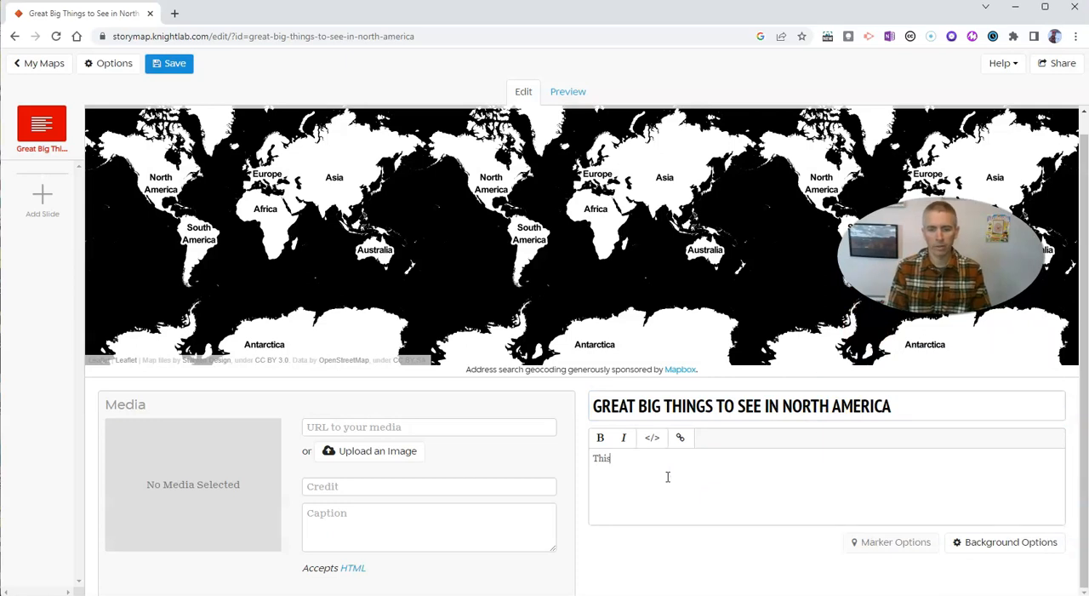
pyautogui.write(' is a collection of')
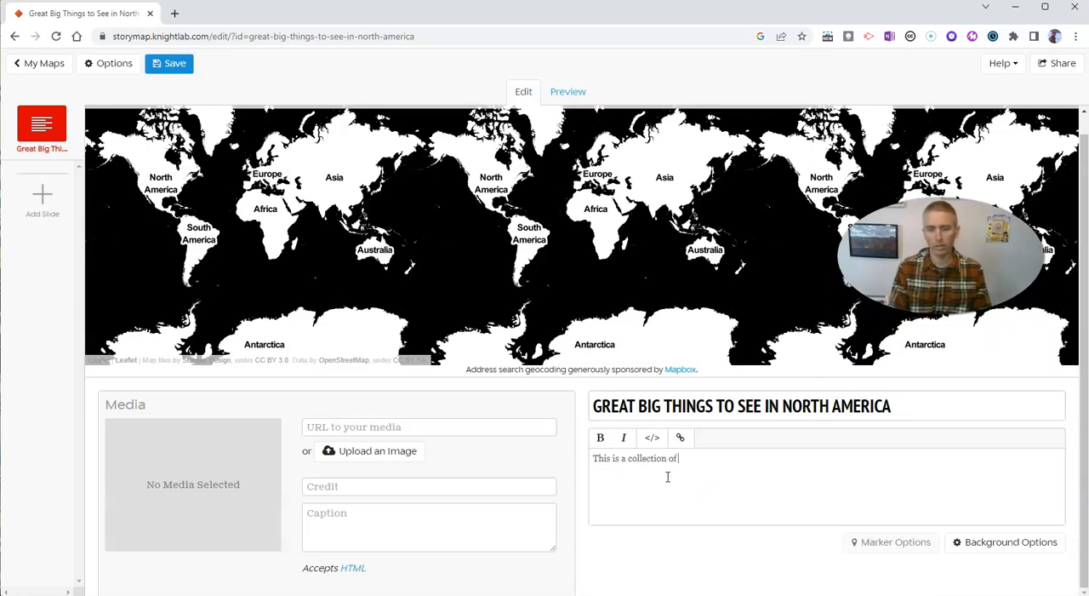
pyautogui.write('o see while driving in North America.')
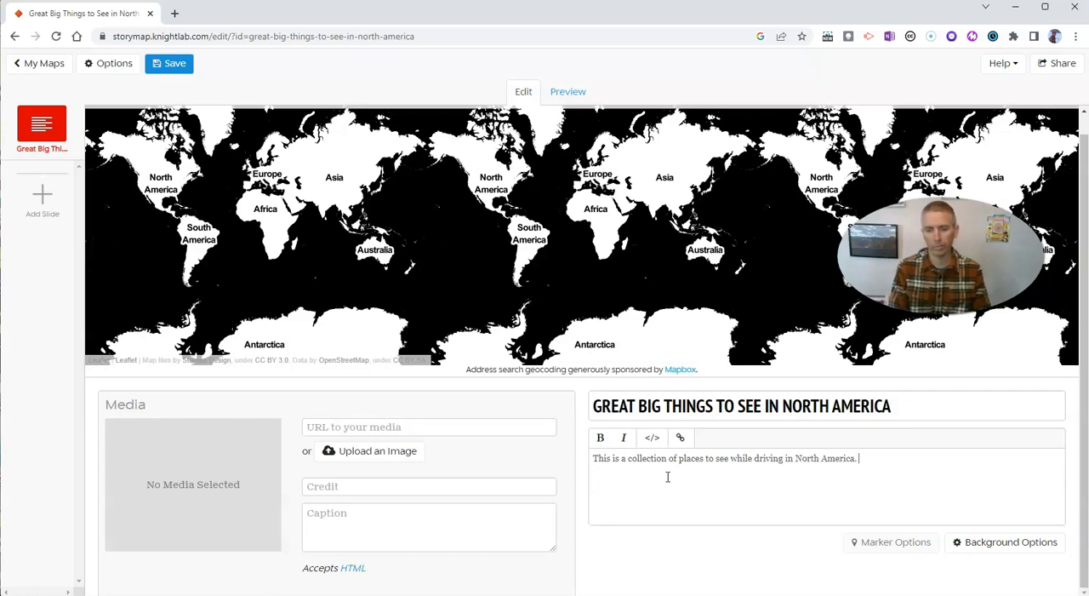
pyautogui.click(201, 488)
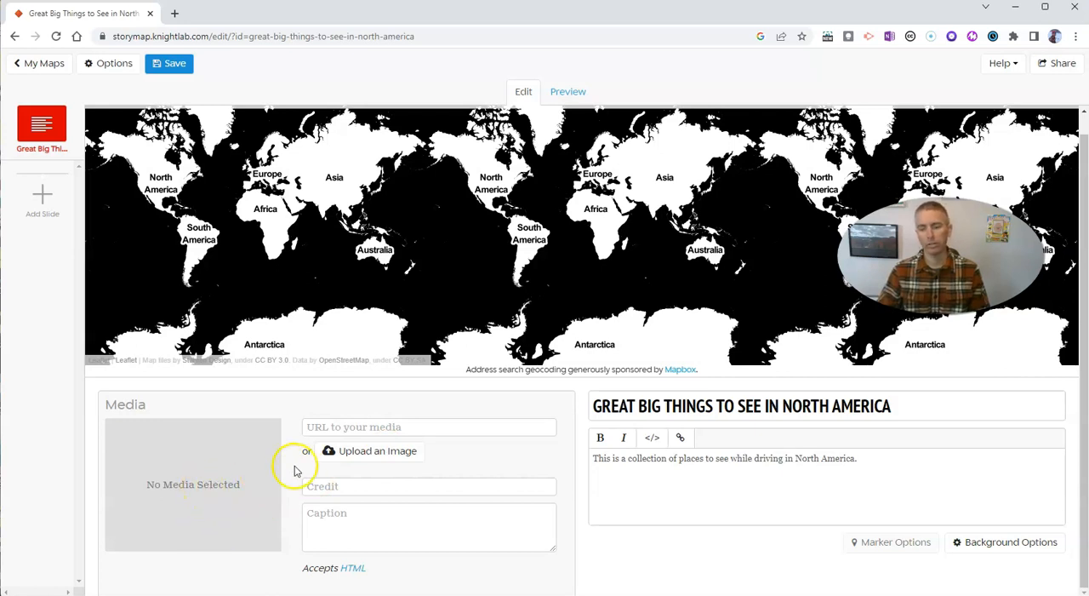
# Upload the 'sundial canada' photo from the Desktop as the title slide's media
pyautogui.click(368, 451)
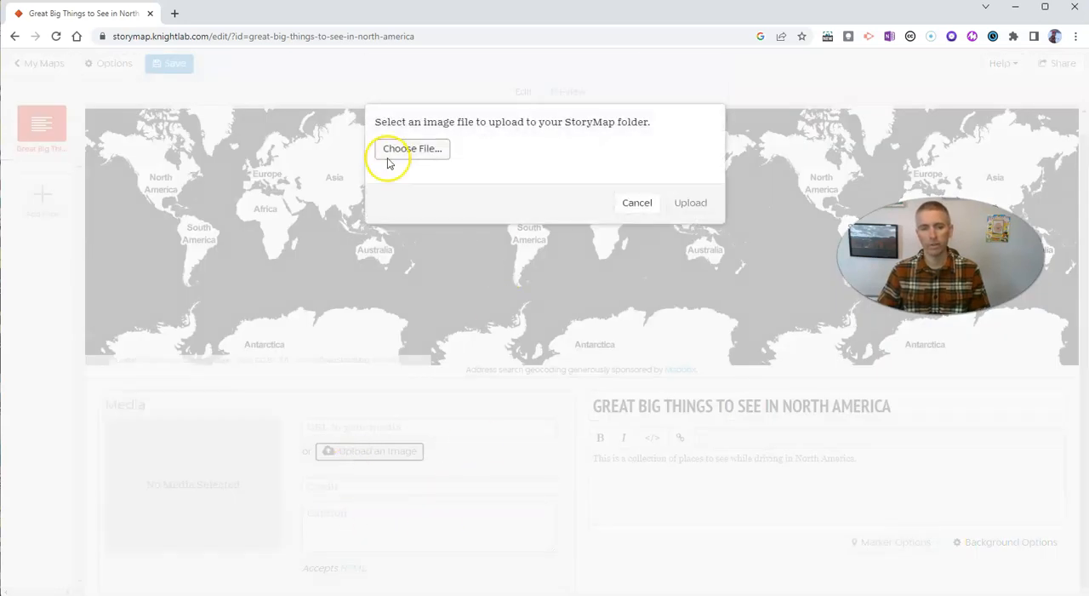
pyautogui.click(412, 148)
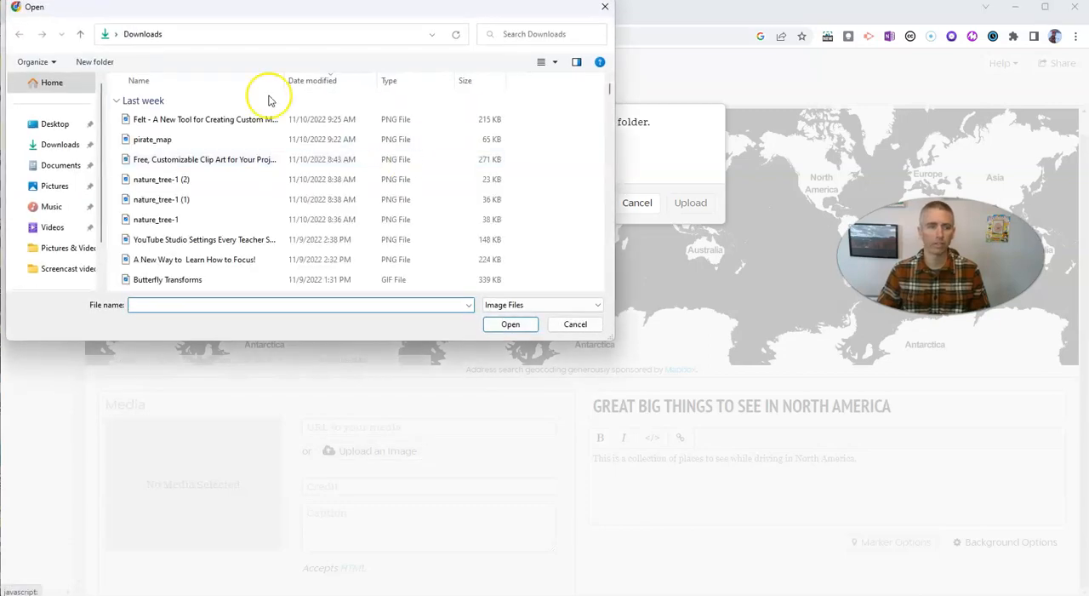
pyautogui.click(54, 124)
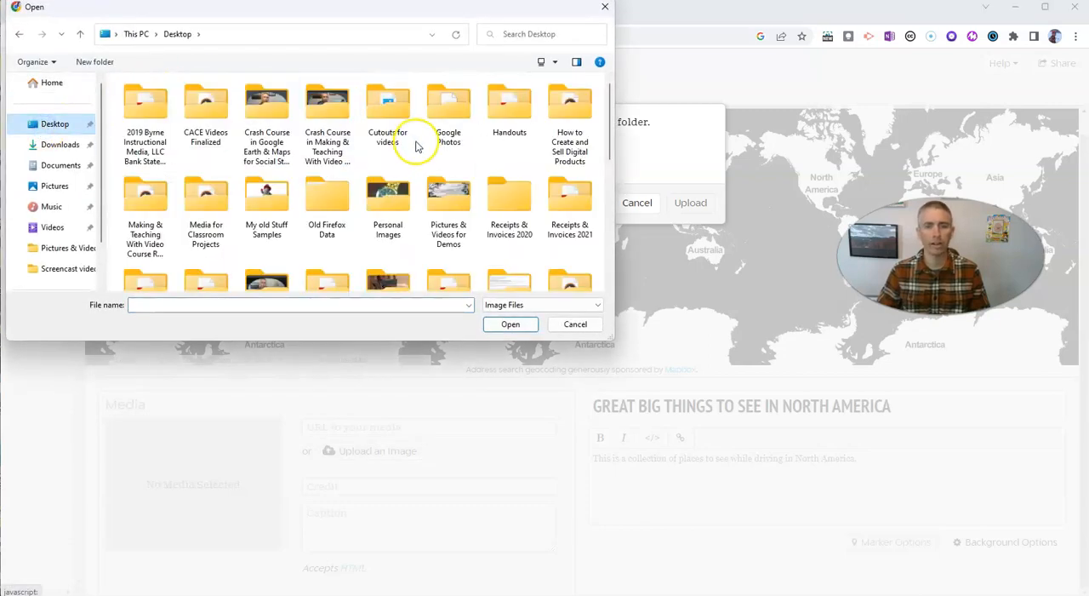
pyautogui.scroll(-5, 340, 171)
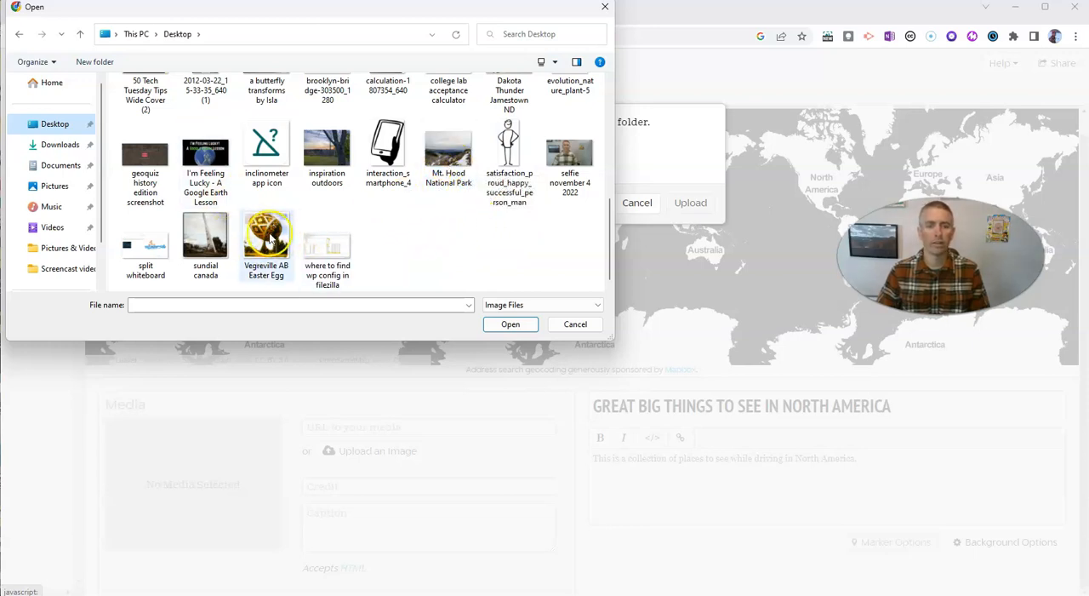
pyautogui.click(209, 237)
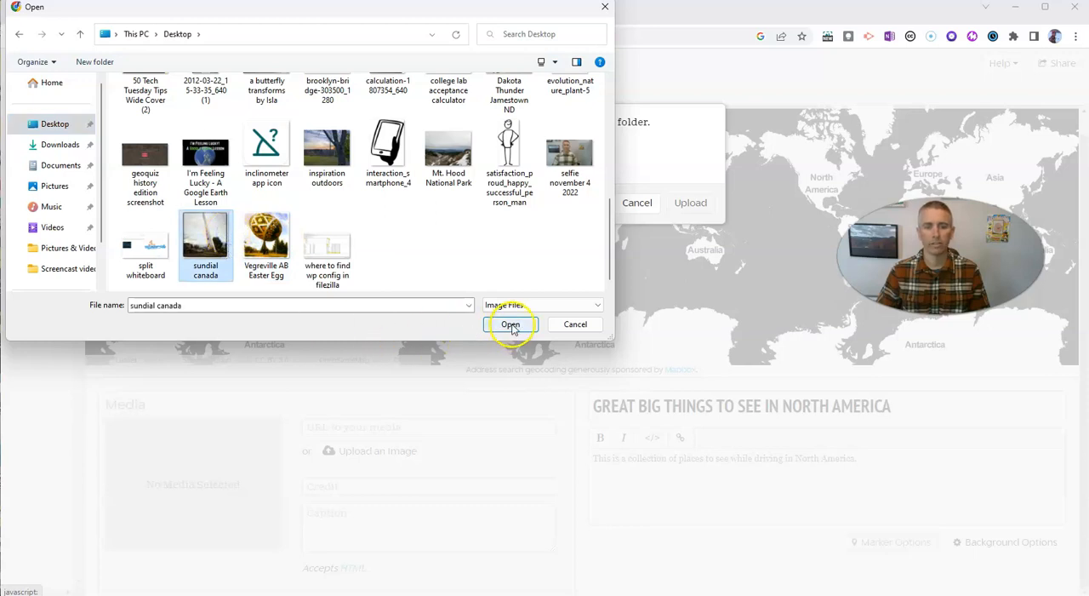
pyautogui.click(510, 323)
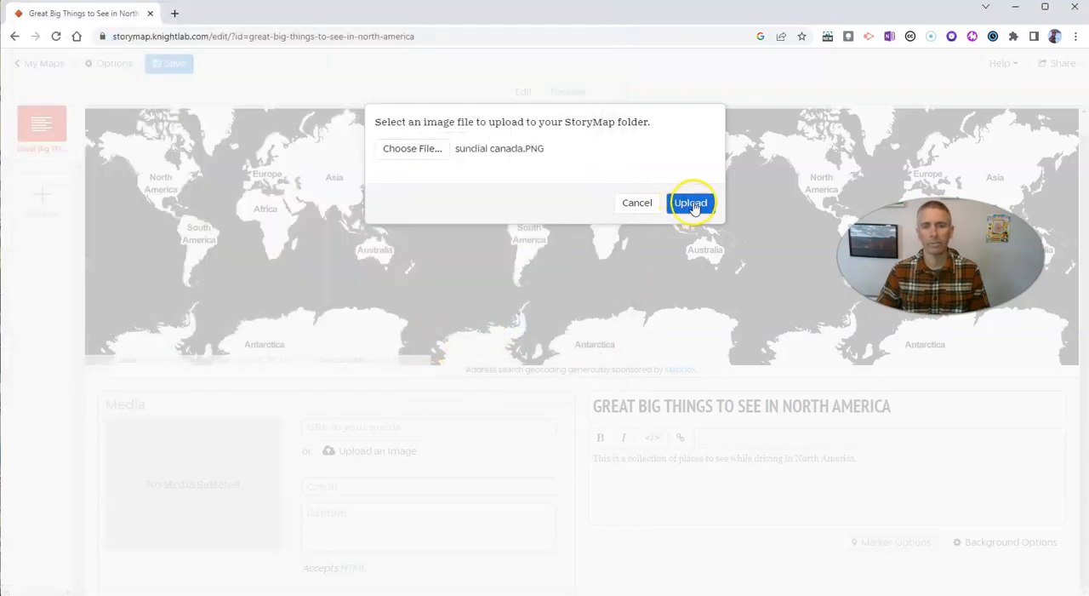
pyautogui.click(690, 202)
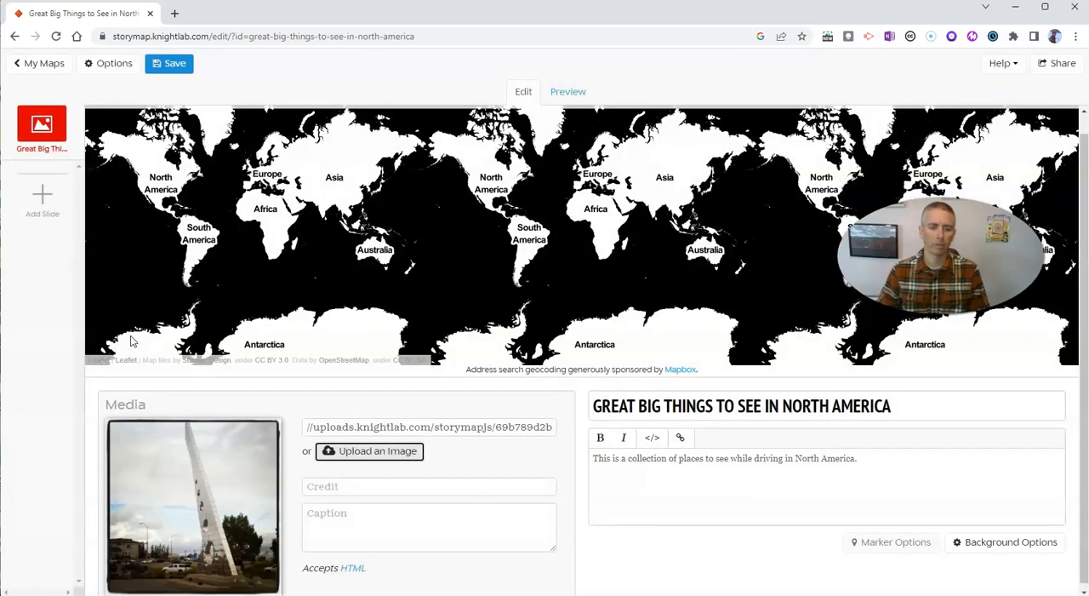
# Caption the photo 'Sundial in Grande Prairie, Alberta', add a photographer credit, and save the story
pyautogui.click(367, 521)
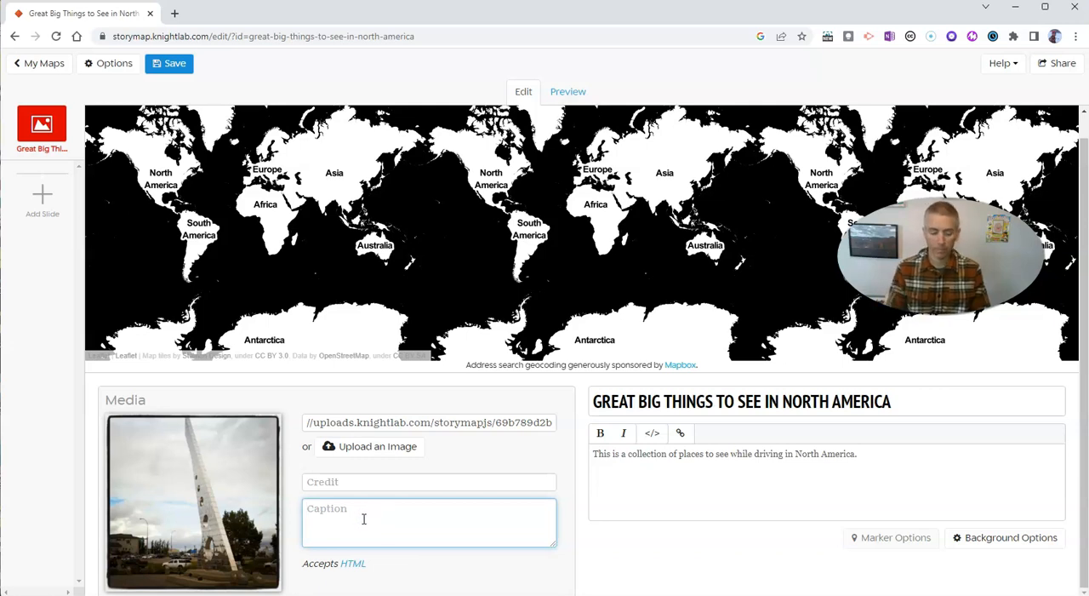
pyautogui.write('Su')
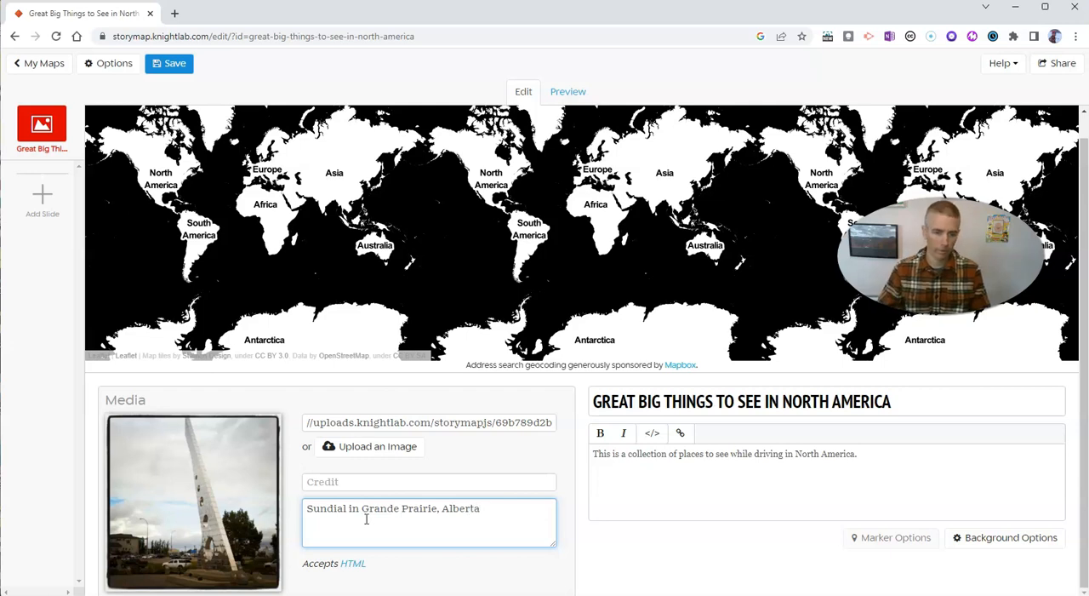
pyautogui.click(342, 484)
pyautogui.write('Richard Byrne')
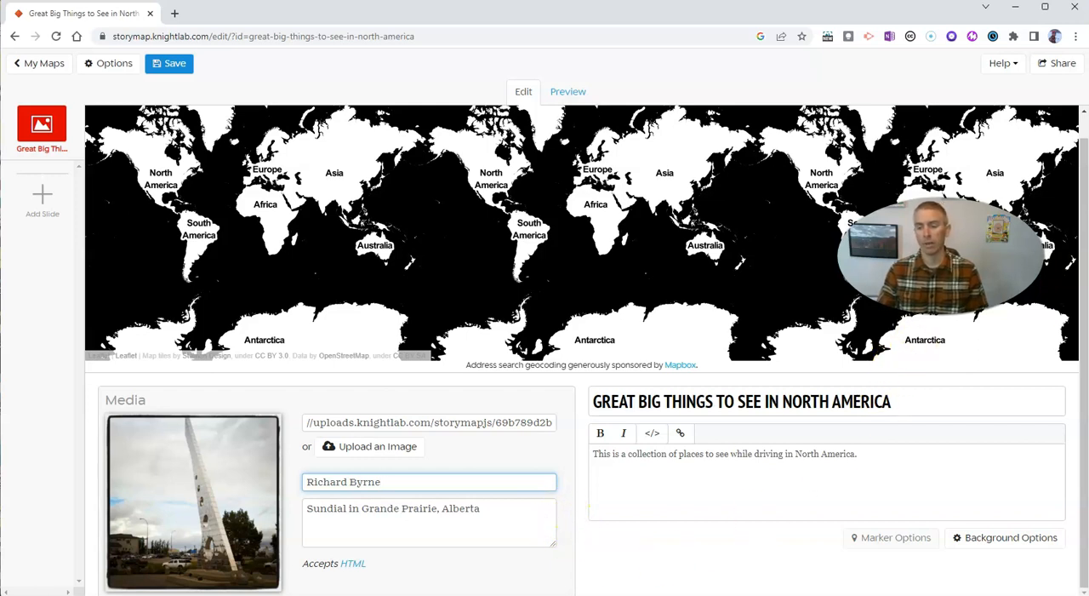
pyautogui.click(953, 284)
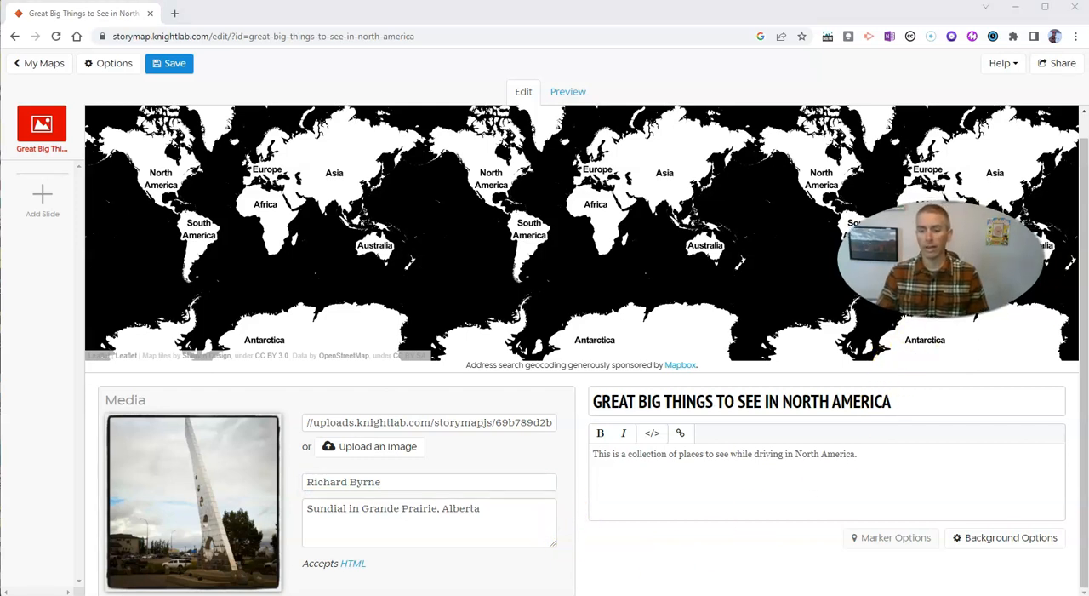
pyautogui.moveTo(953, 283); pyautogui.dragTo(965, 510)
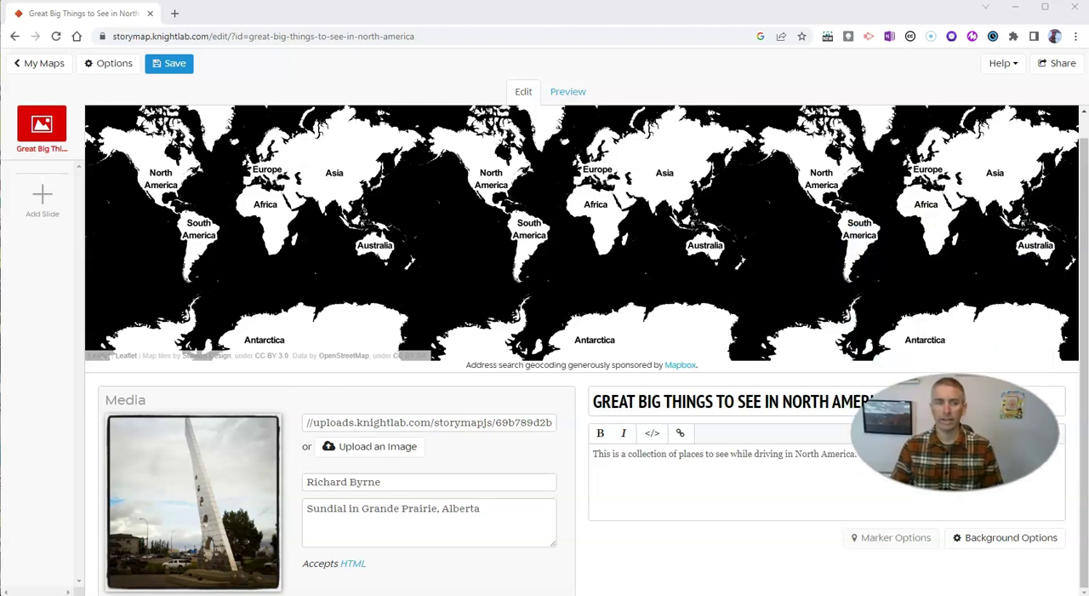
pyautogui.click(175, 63)
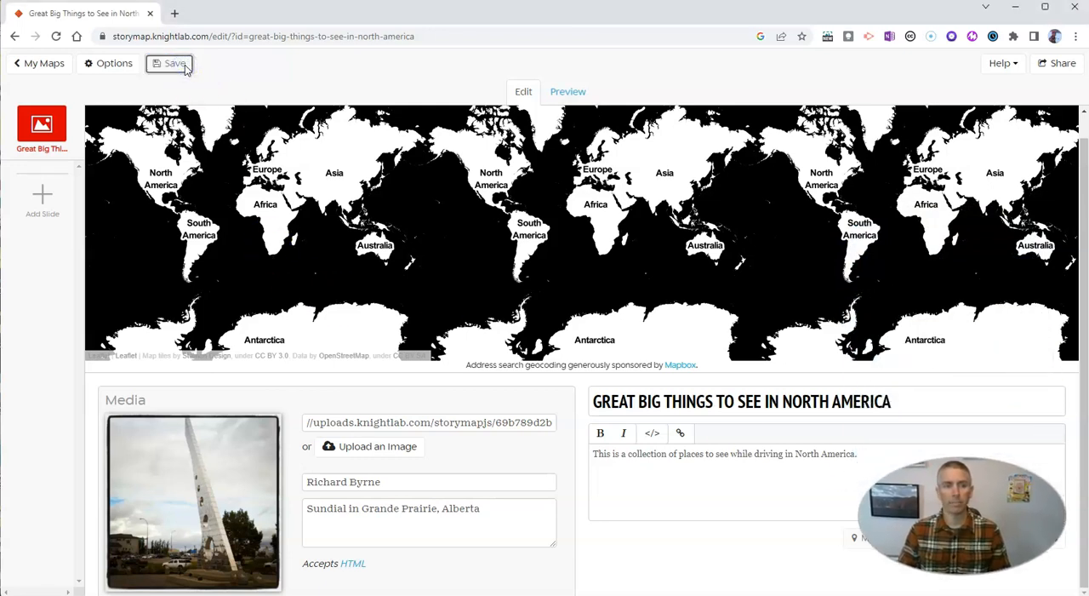
# Add a new slide and locate it at Grande Prairie, Alberta, Canada
pyautogui.click(42, 197)
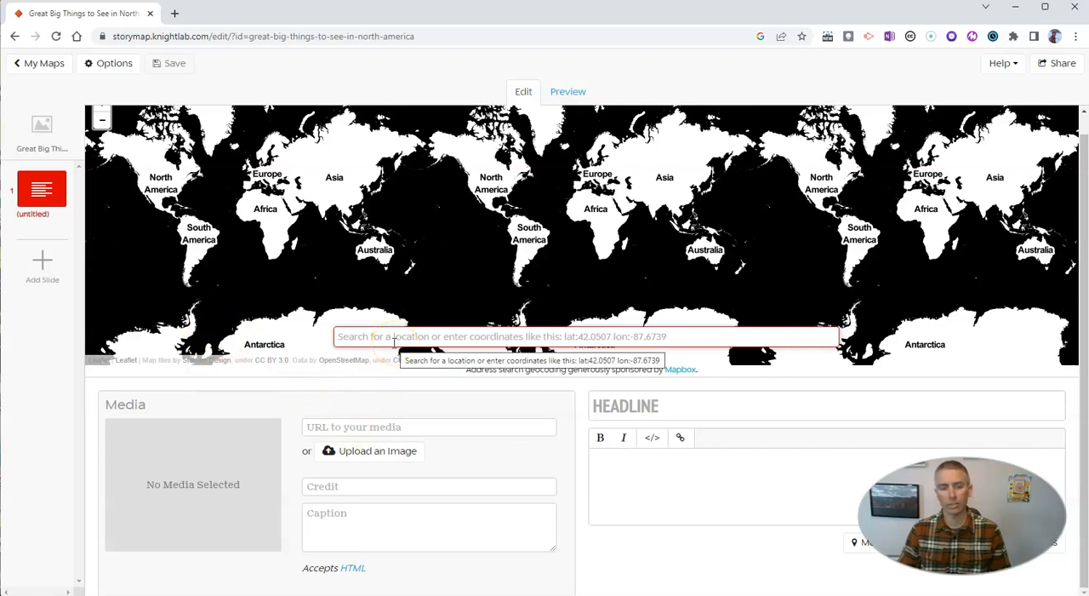
pyautogui.click(40, 128)
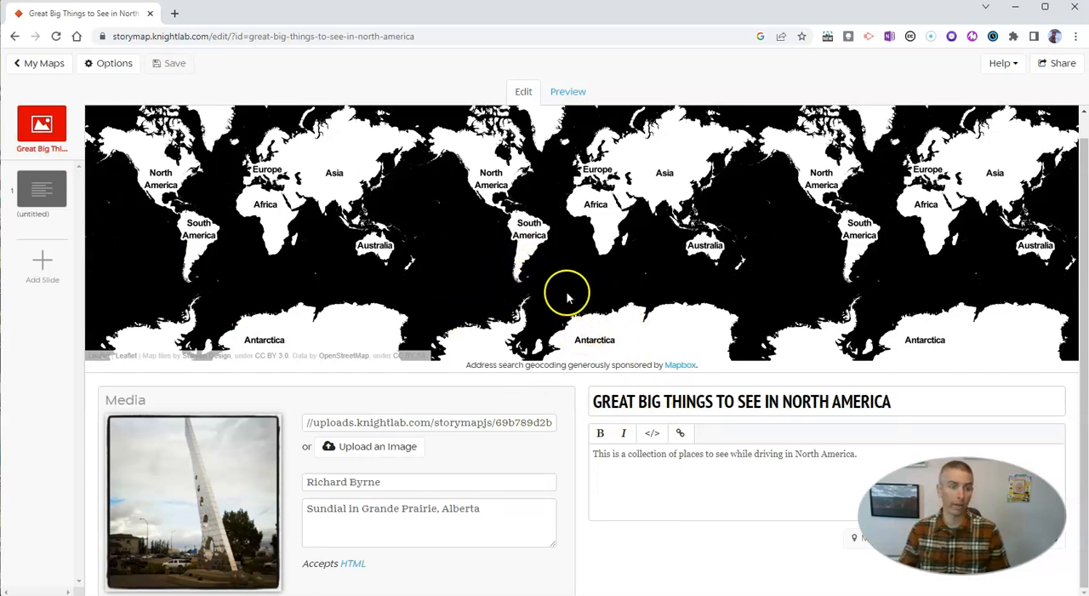
pyautogui.moveTo(41, 189)
pyautogui.click(38, 205)
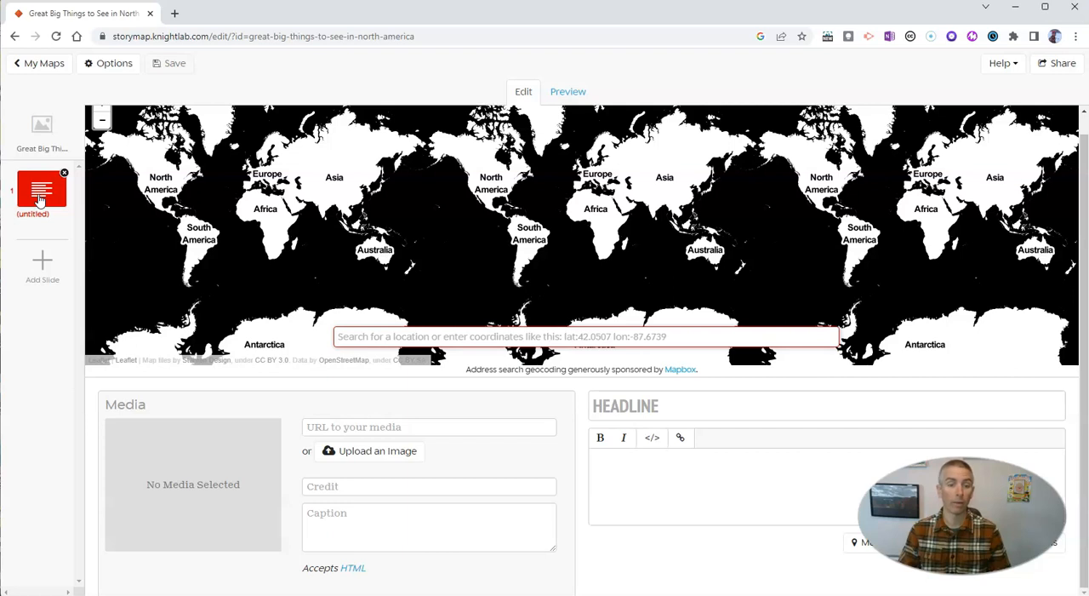
pyautogui.click(418, 338)
pyautogui.write('Gran')
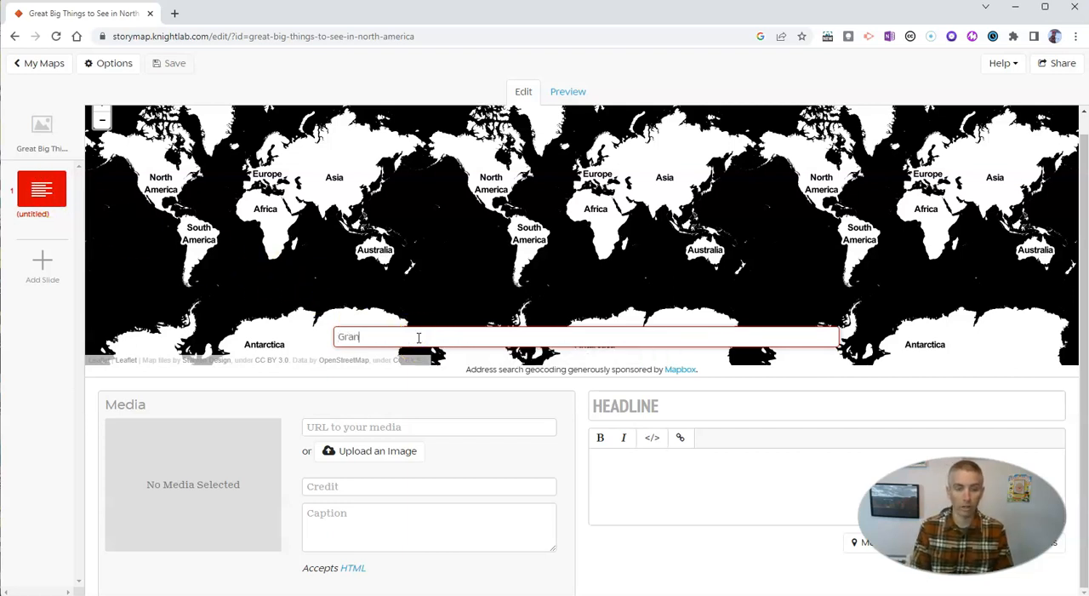
pyautogui.write('de Prai')
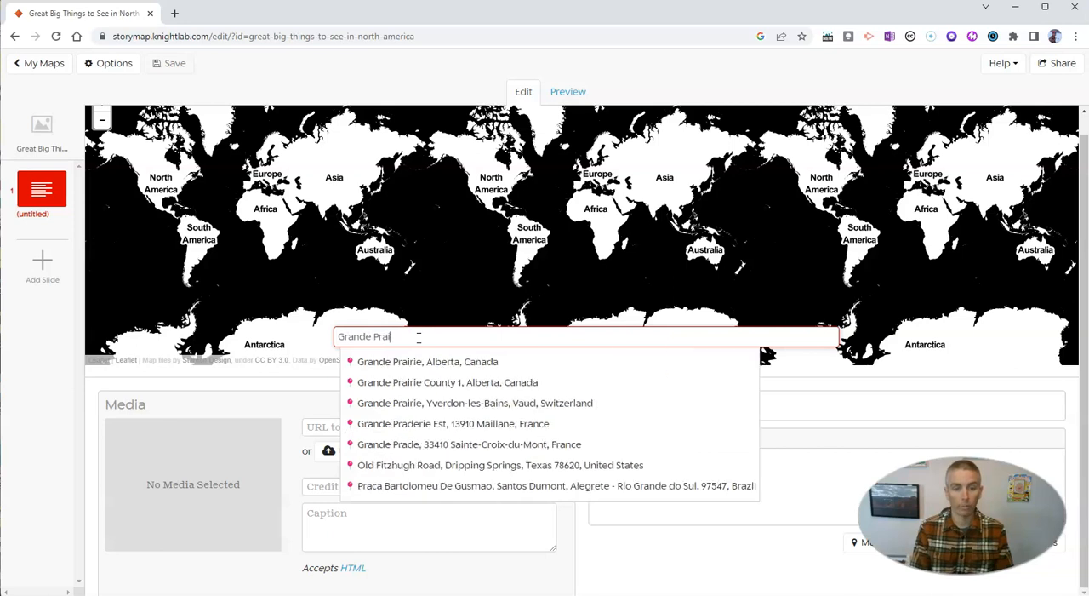
pyautogui.click(428, 361)
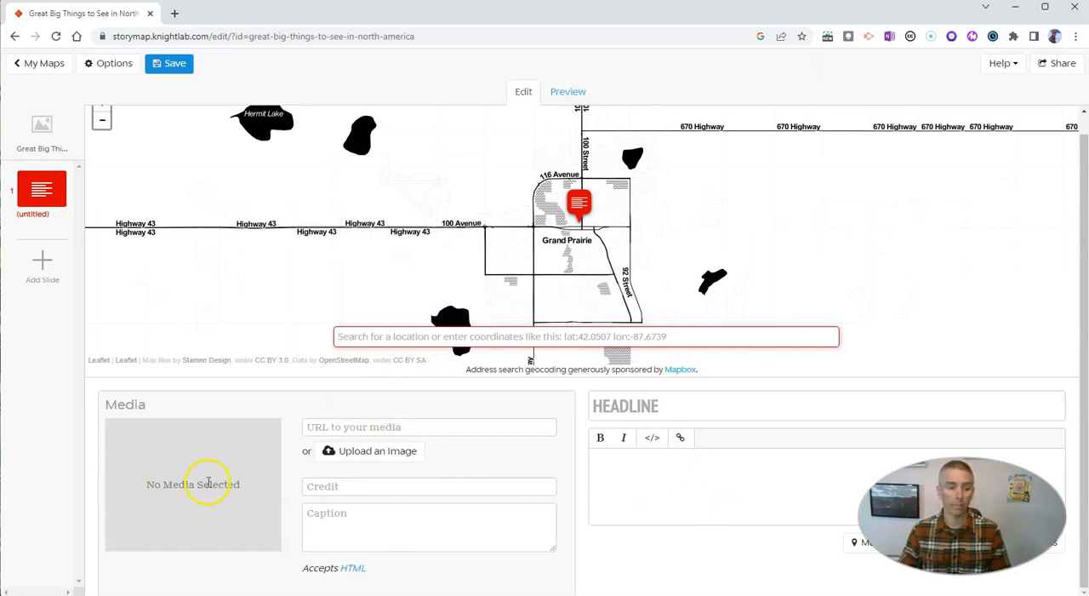
# Upload the 'sundial canada' photo as the slide's media, replacing the existing file
pyautogui.click(358, 451)
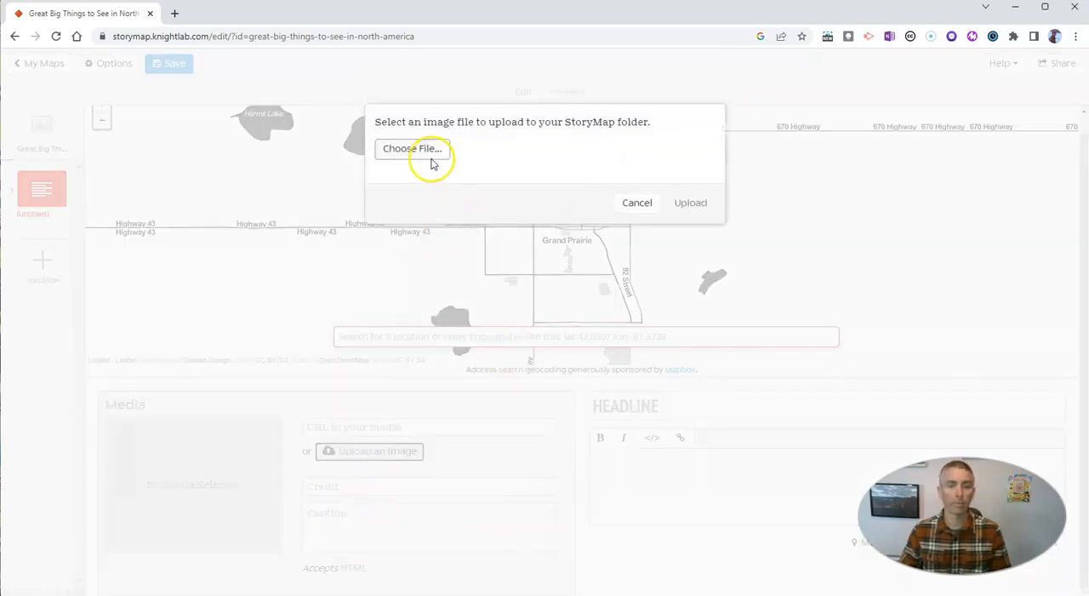
pyautogui.click(413, 148)
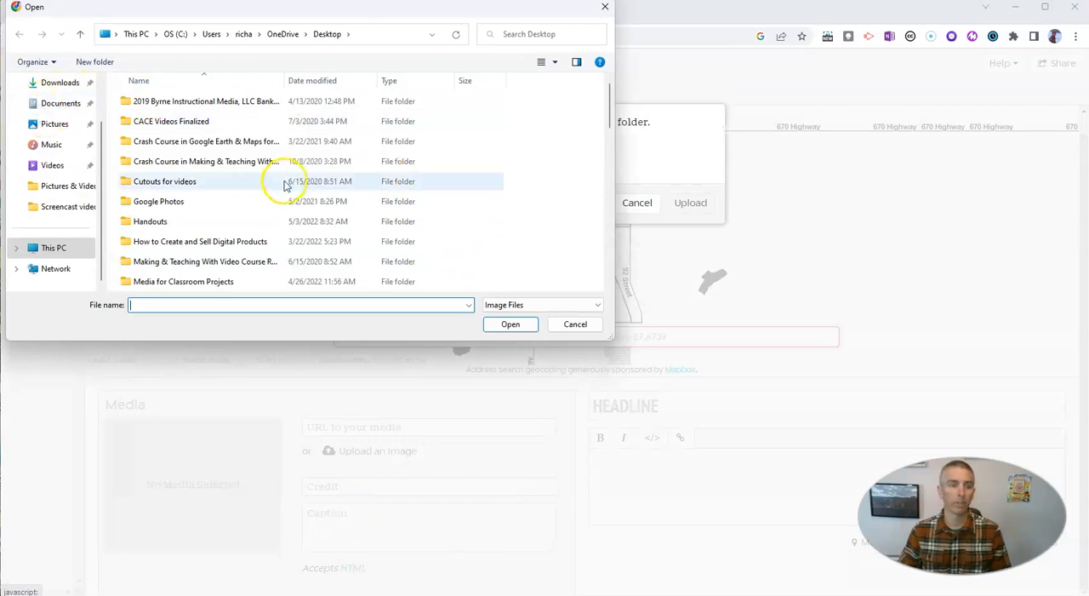
pyautogui.scroll(-2, 292, 180)
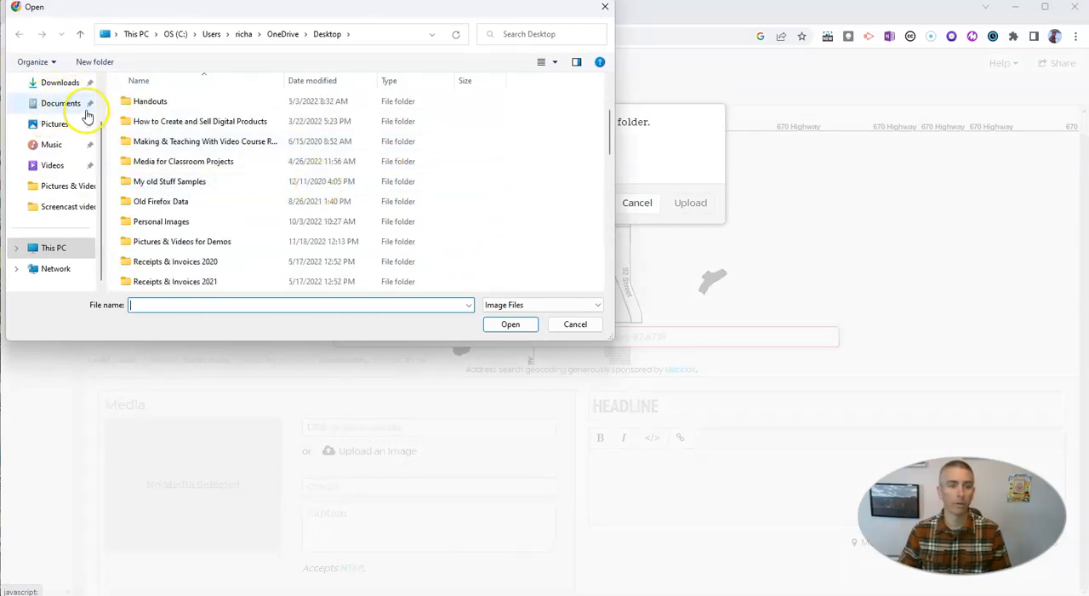
pyautogui.click(59, 82)
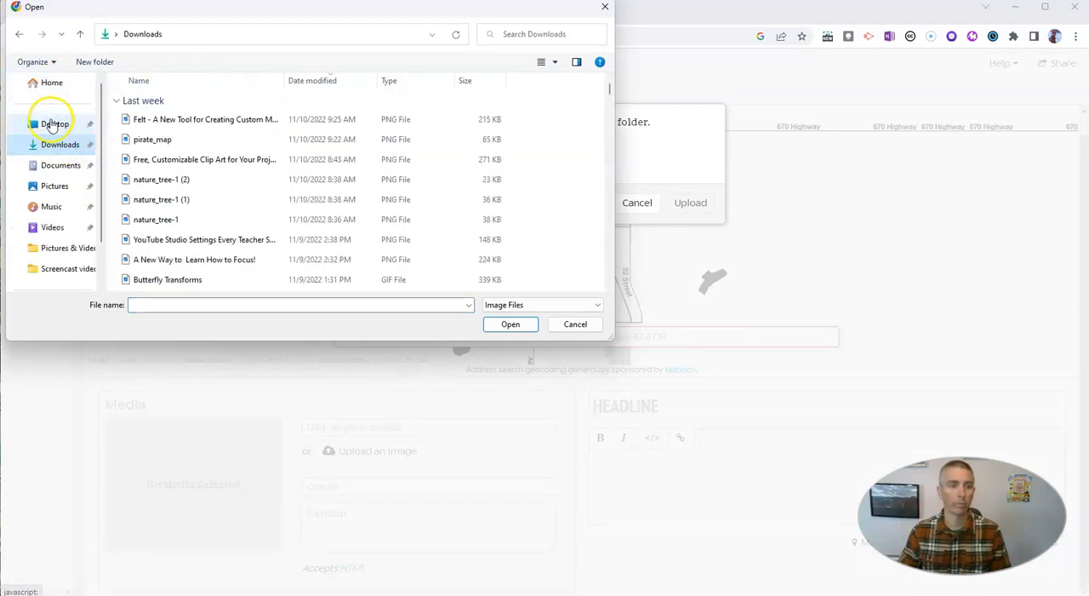
pyautogui.click(54, 124)
pyautogui.scroll(-3, 340, 187)
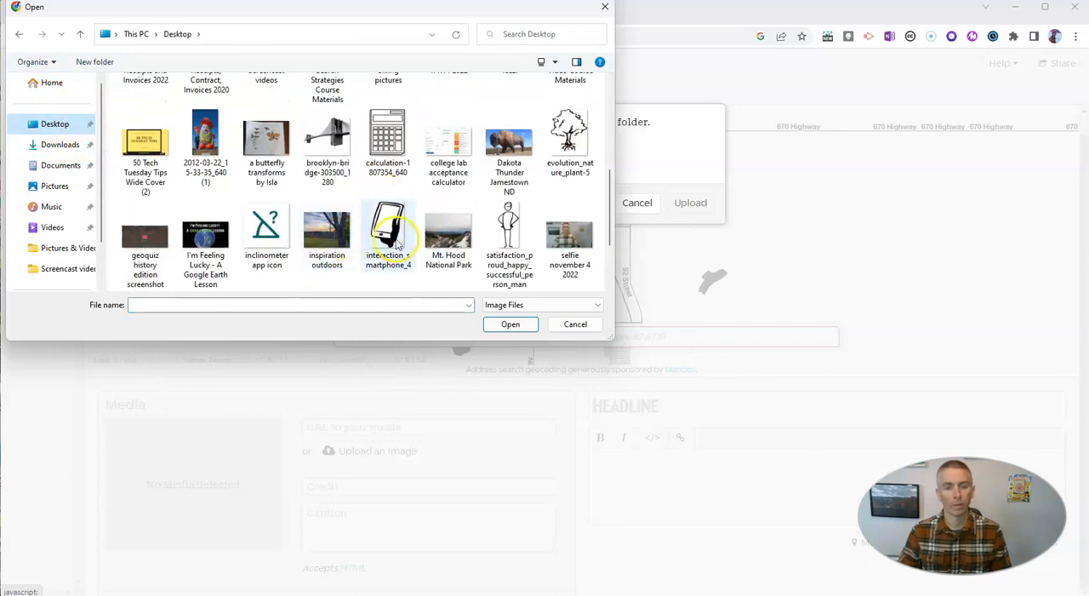
pyautogui.scroll(-2, 332, 238)
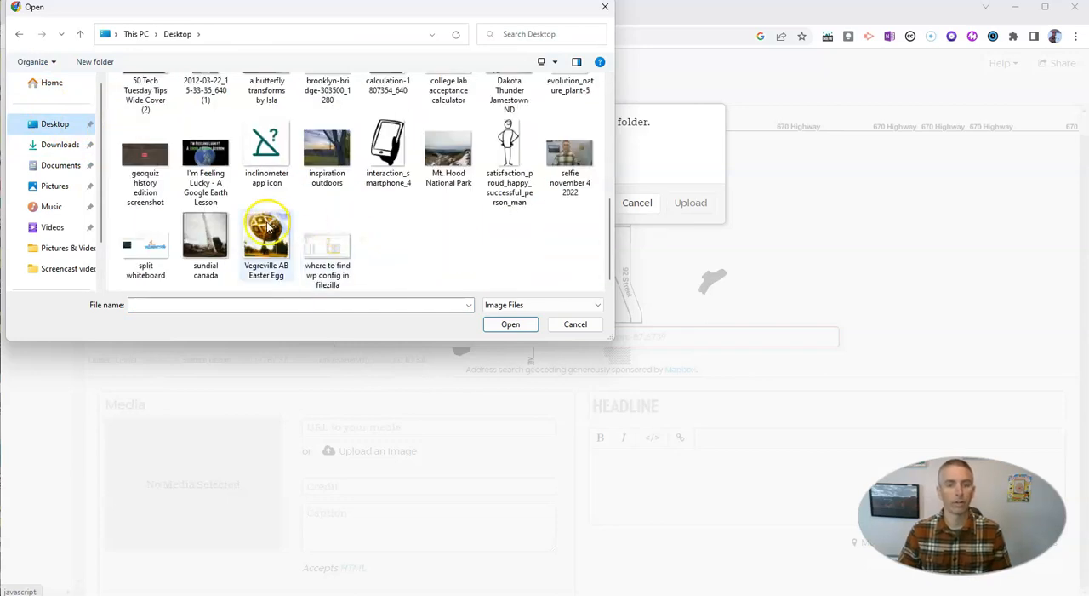
pyautogui.click(205, 236)
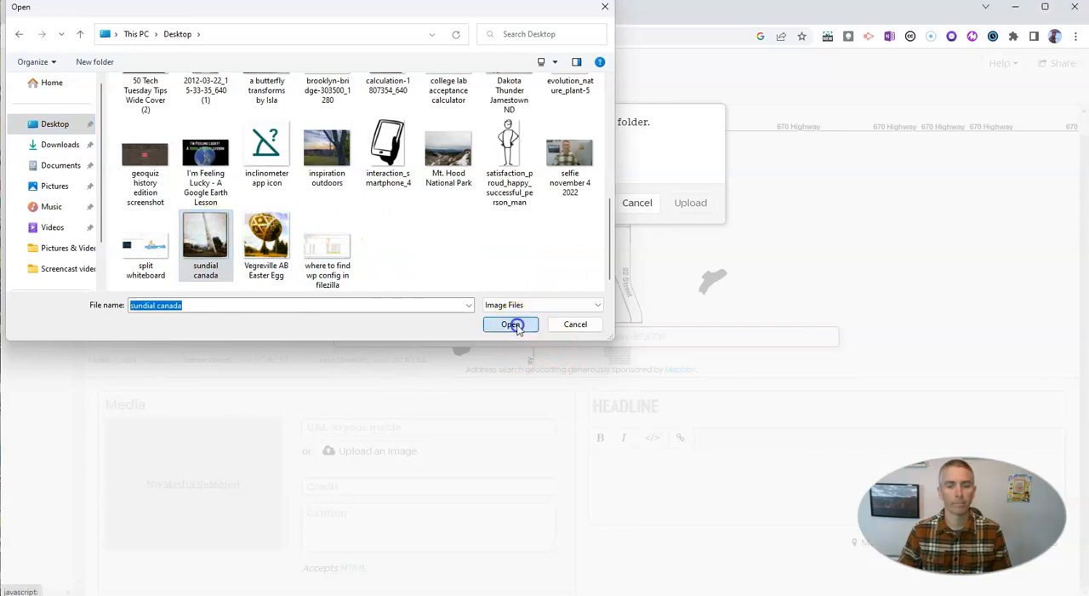
pyautogui.click(510, 324)
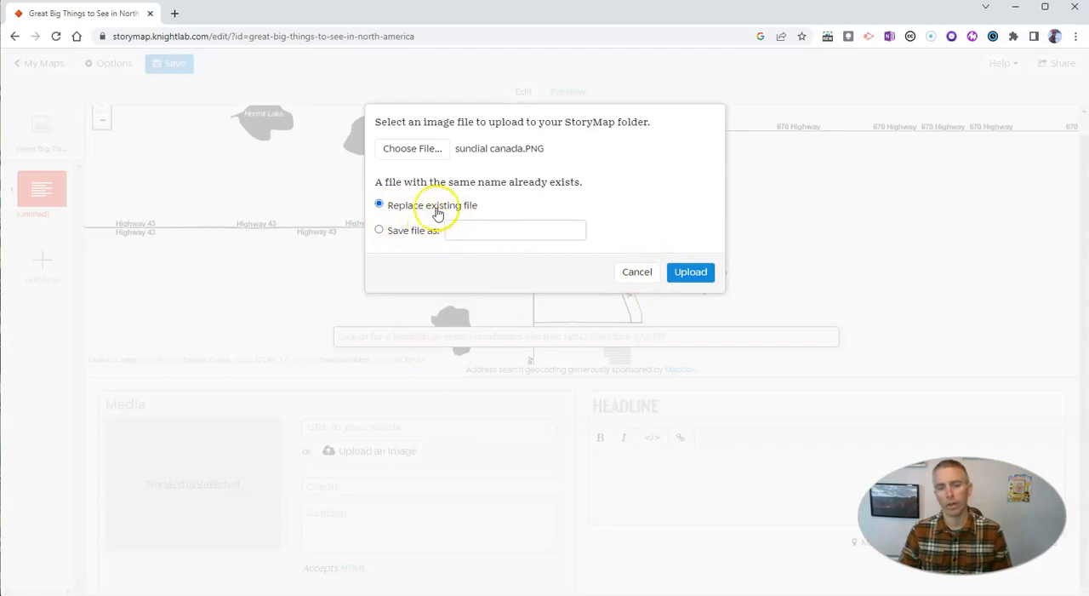
pyautogui.click(689, 272)
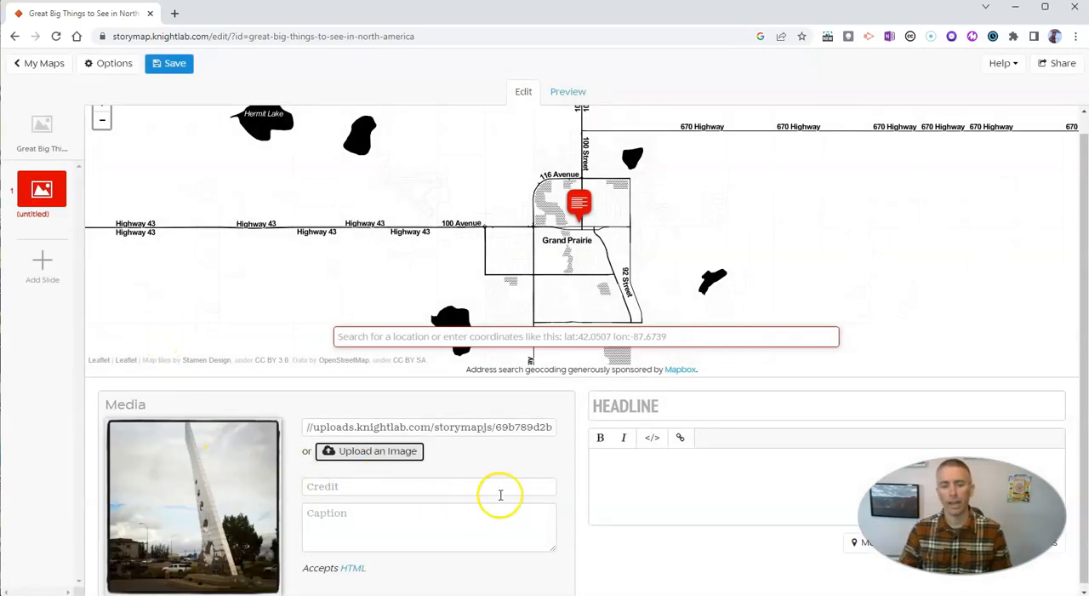
pyautogui.scroll(-1, 500, 502)
# Headline the slide SUNDIAL with the text 'The largest sundial in Canada.' and save
pyautogui.click(697, 401)
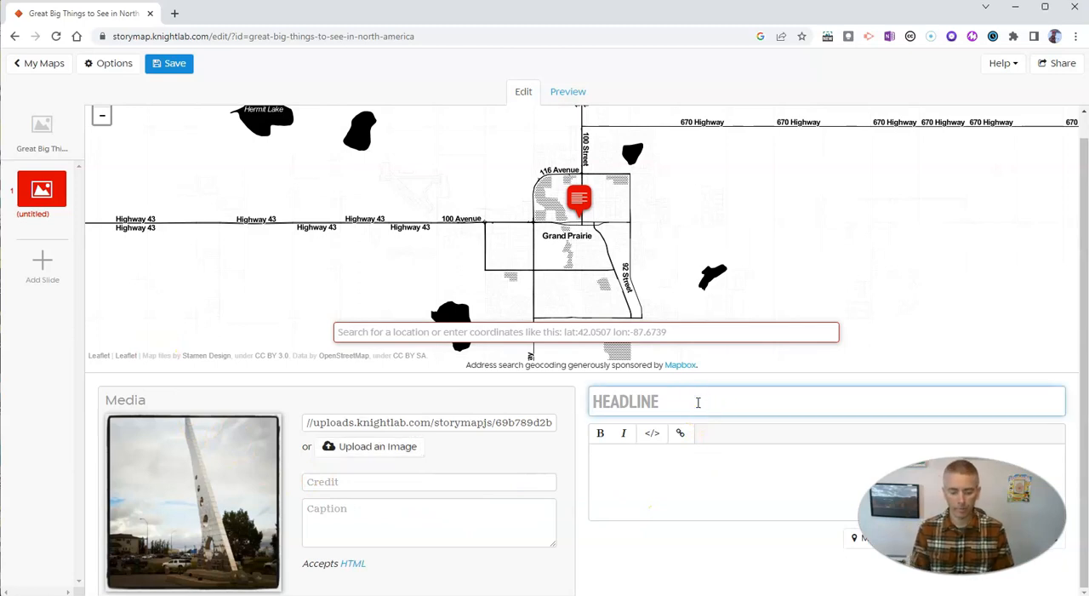
pyautogui.write('SUNDIAL')
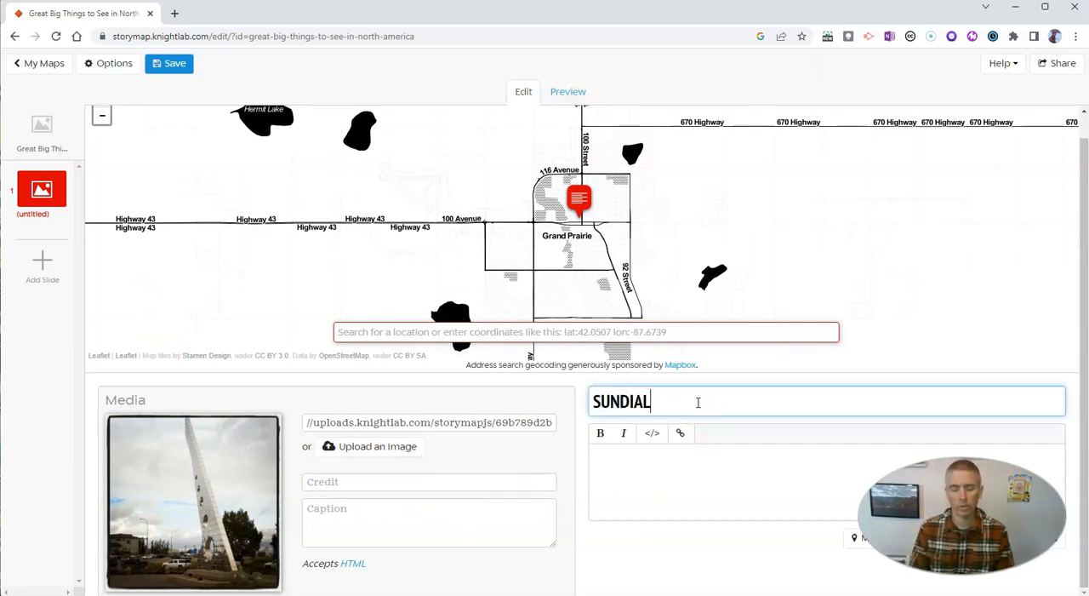
pyautogui.click(644, 457)
pyautogui.write('The largest sundial in Canada.')
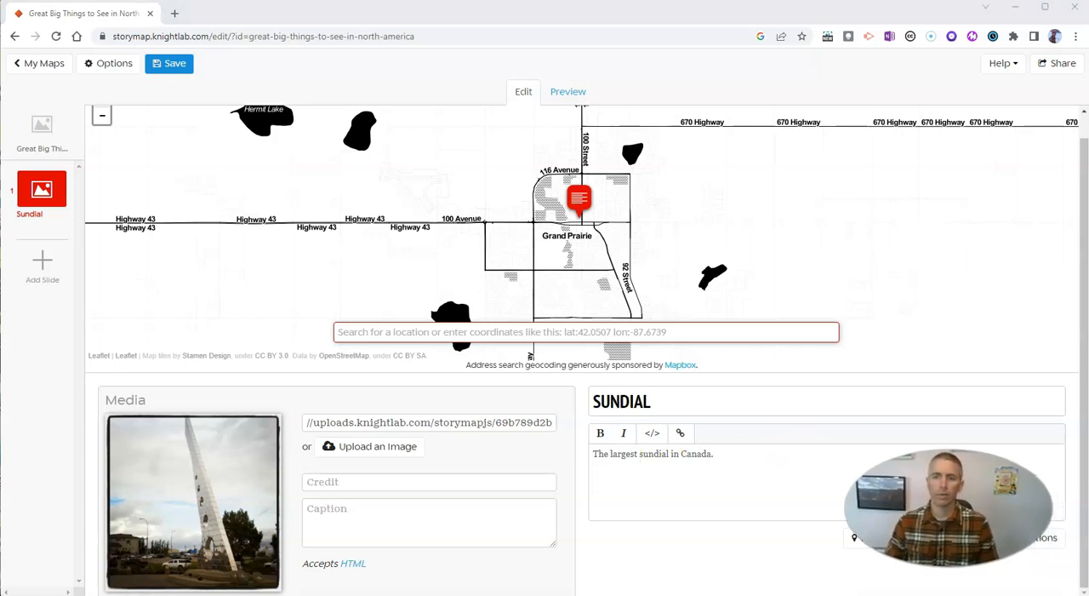
pyautogui.click(179, 64)
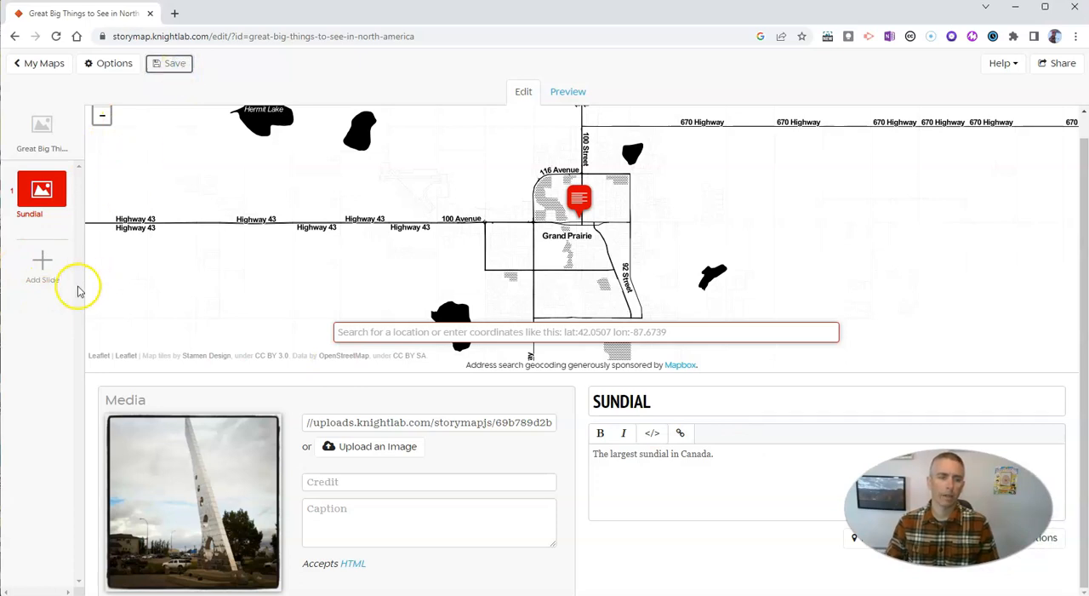
# Add a second slide and locate it at Jamestown, North Dakota, United States
pyautogui.click(42, 264)
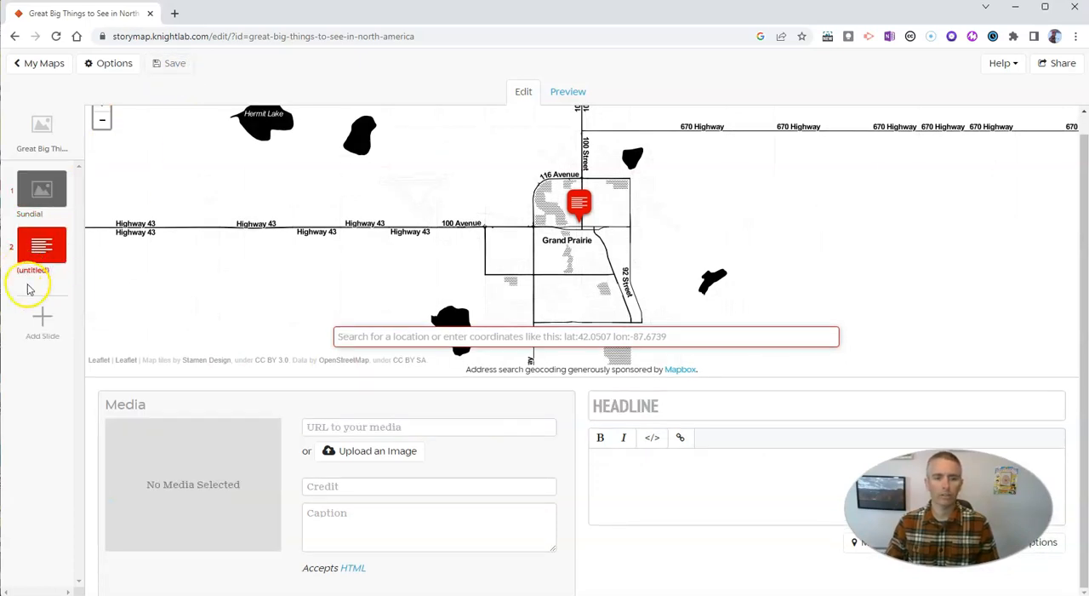
pyautogui.click(440, 337)
pyautogui.write('Jamestown, ')
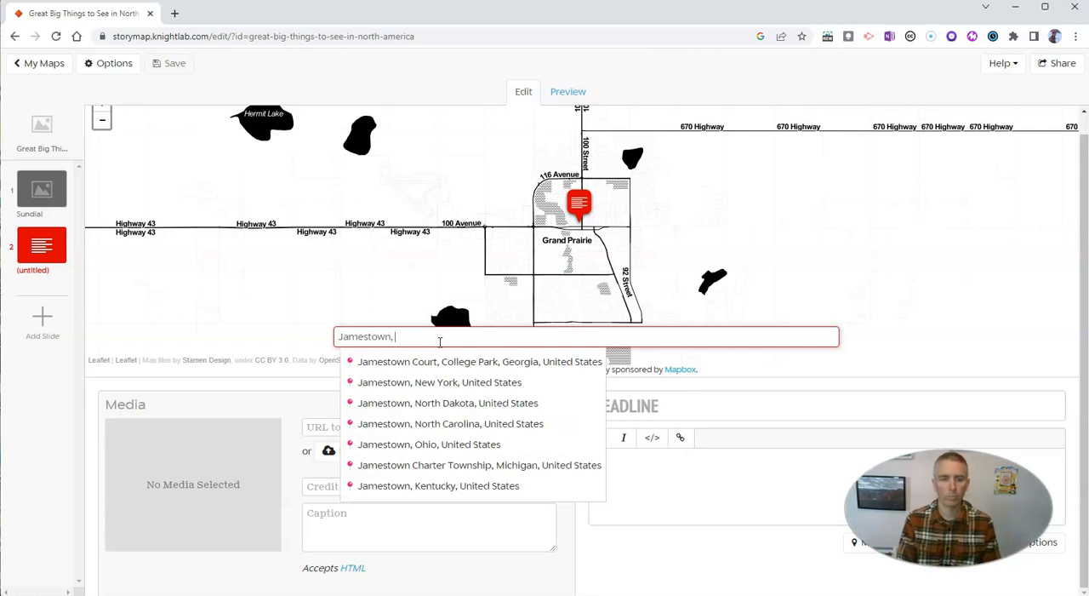
pyautogui.write('Nort')
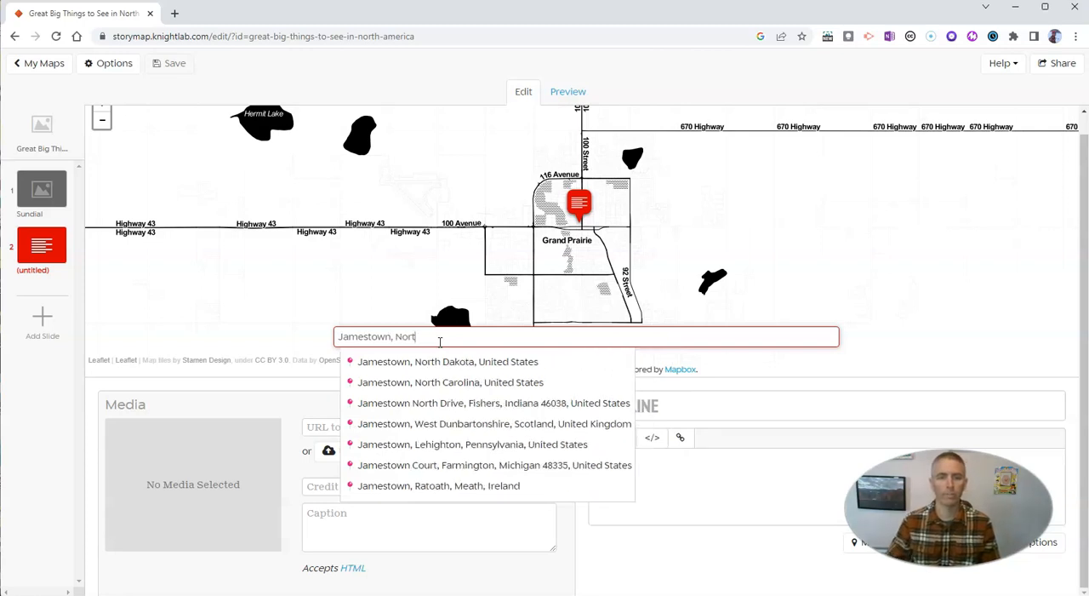
pyautogui.click(448, 361)
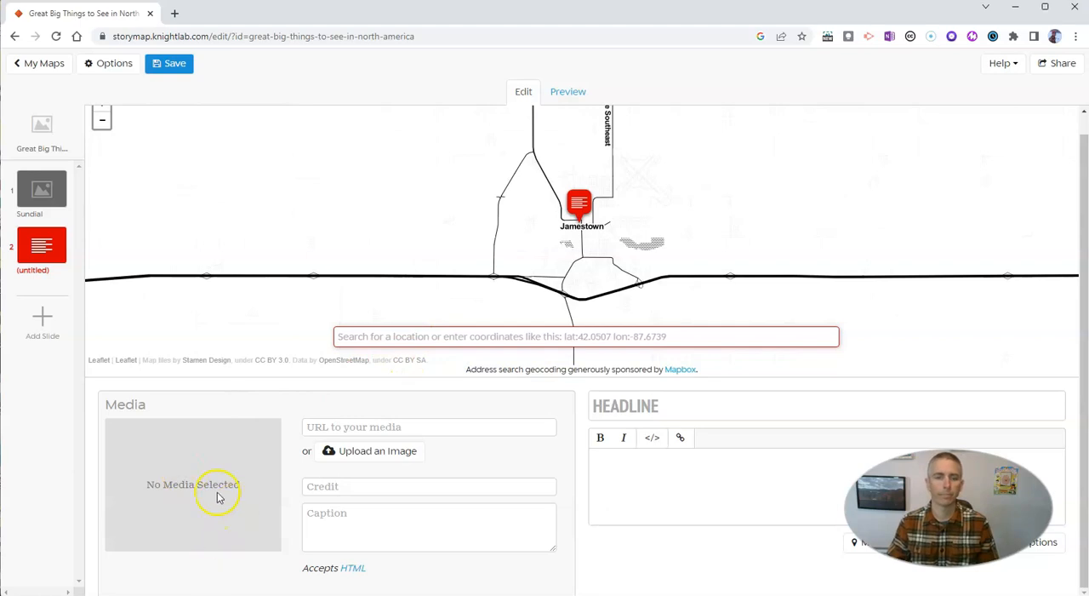
# Upload the 'Dakota Thunder Jamestown ND' photo from the Desktop as the second slide's media
pyautogui.click(377, 450)
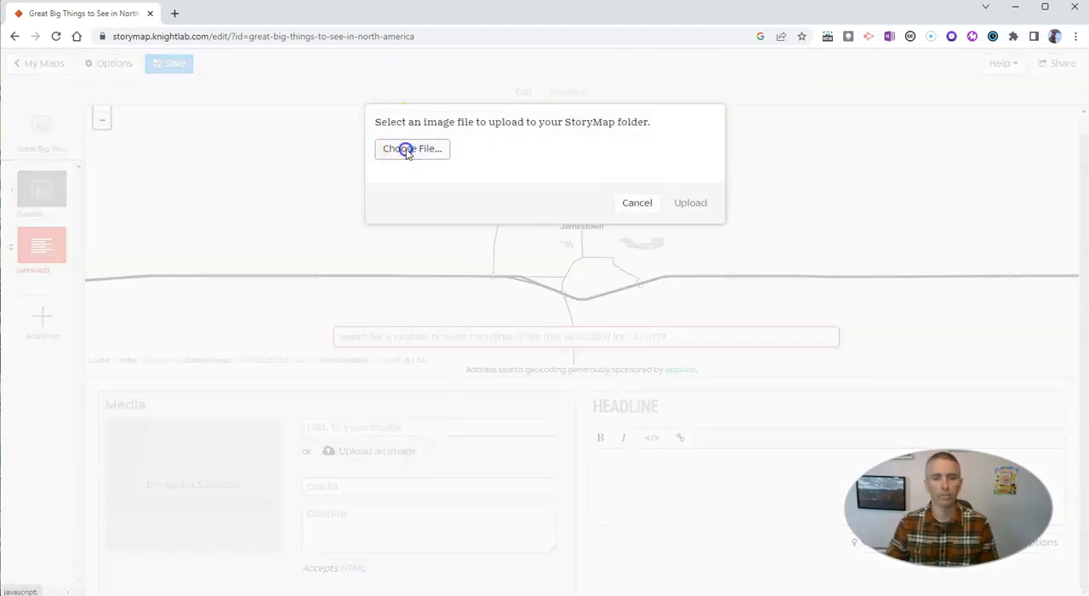
pyautogui.click(412, 148)
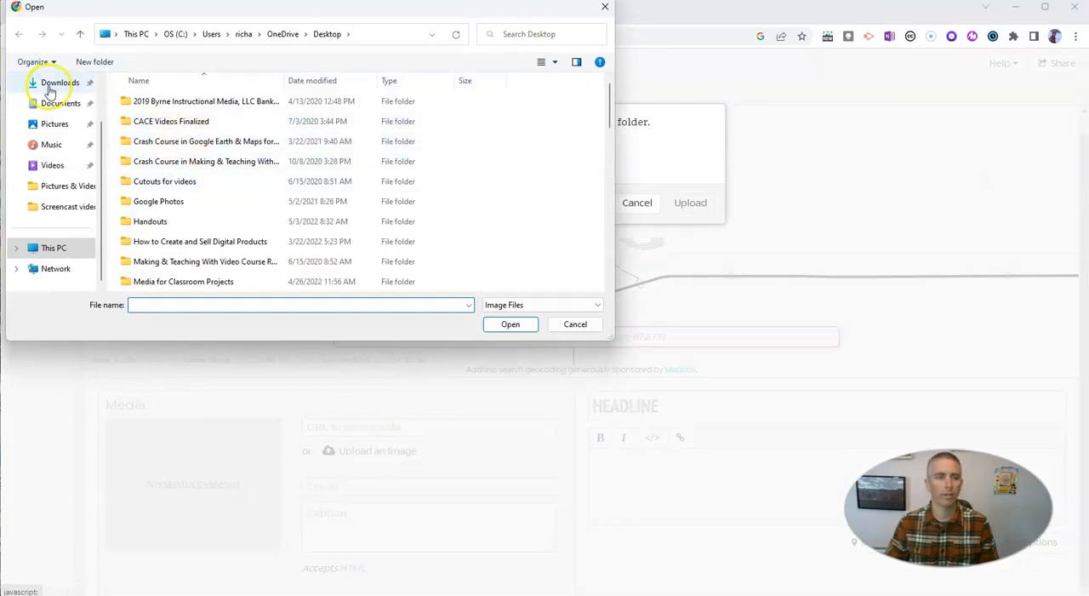
pyautogui.scroll(3, 51, 102)
pyautogui.click(56, 125)
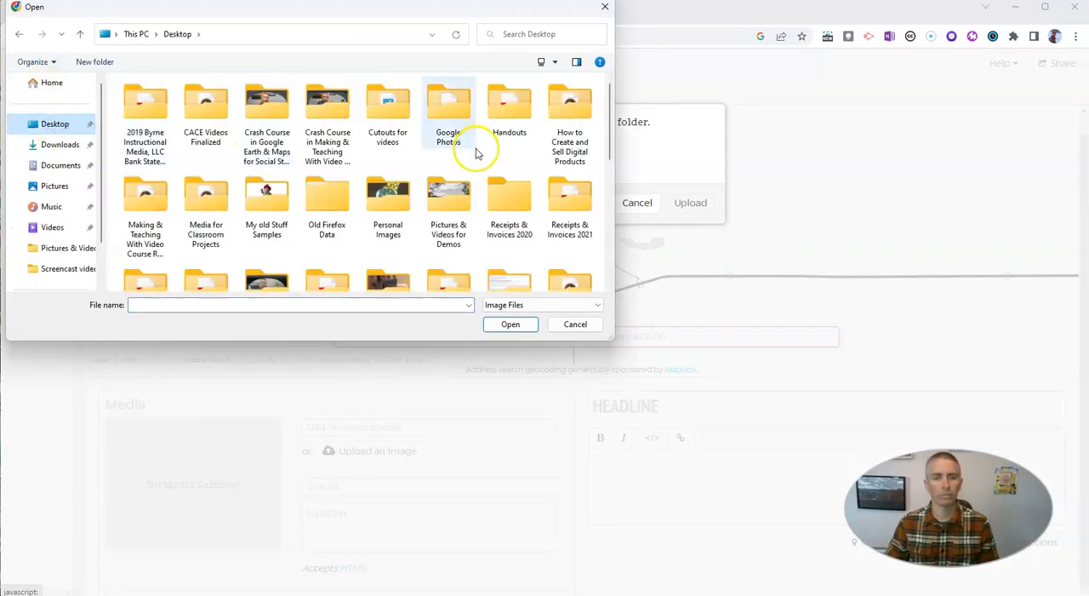
pyautogui.scroll(-5, 448, 136)
pyautogui.click(508, 231)
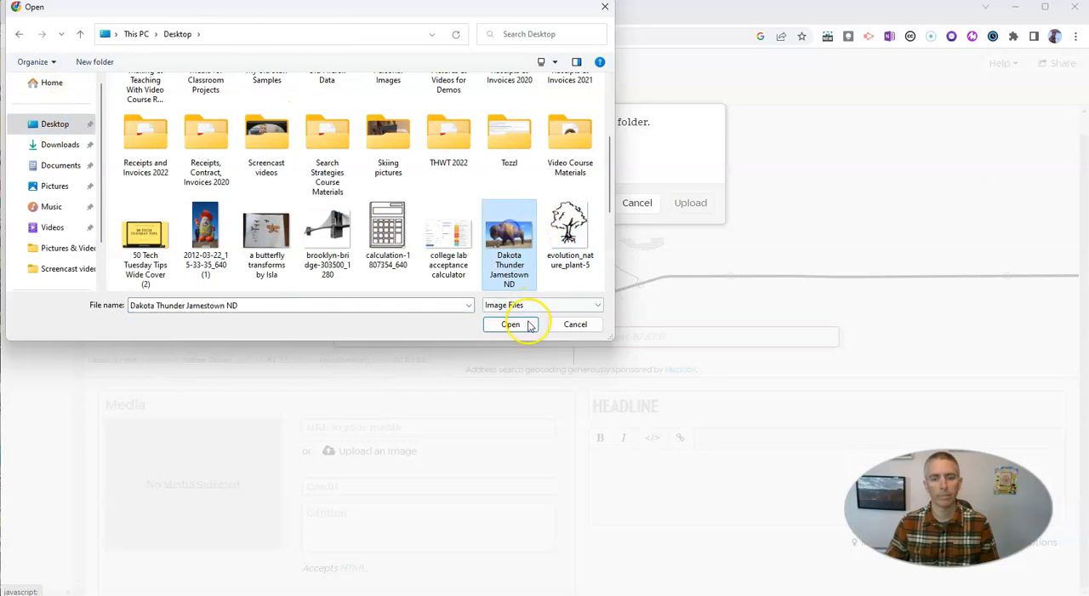
pyautogui.click(509, 323)
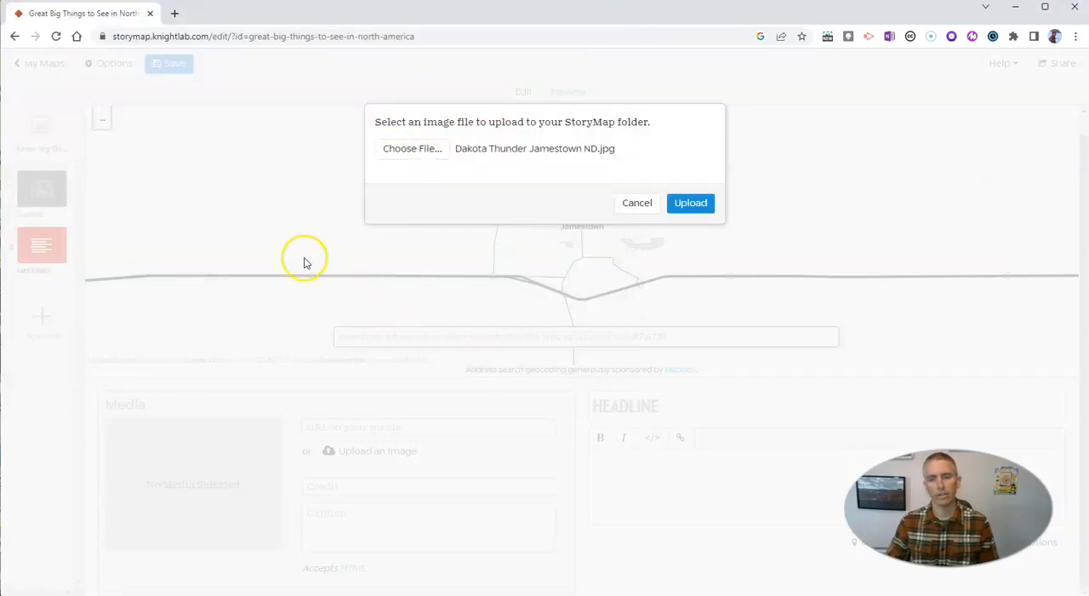
pyautogui.click(690, 203)
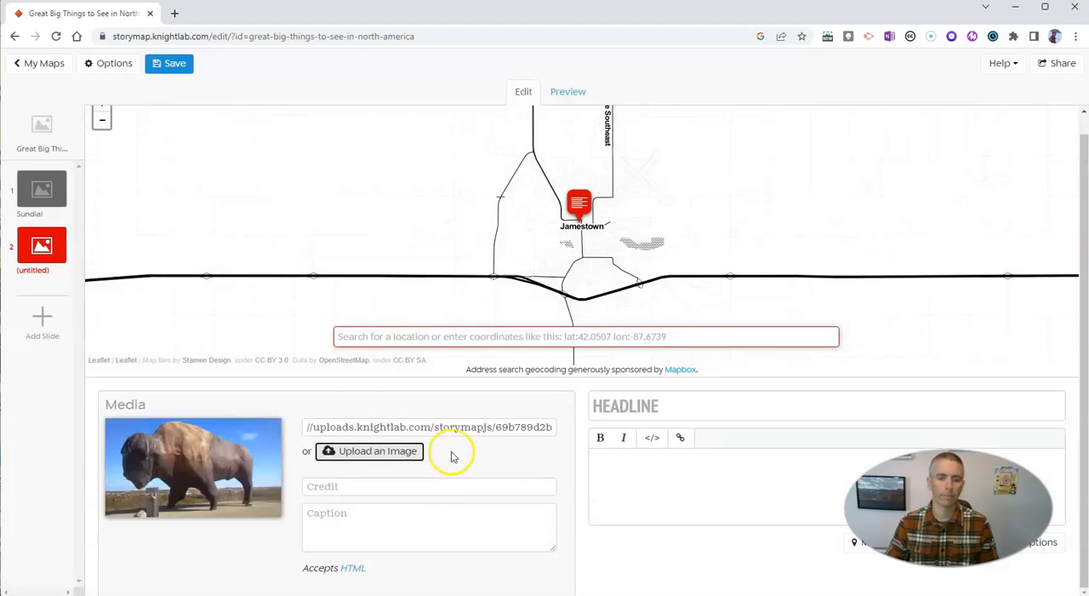
# Give the slide caption 'Dakota Thunder', headline 'Dakota Thunder' and a description ending 'It weighs 60 tons!'
pyautogui.click(373, 512)
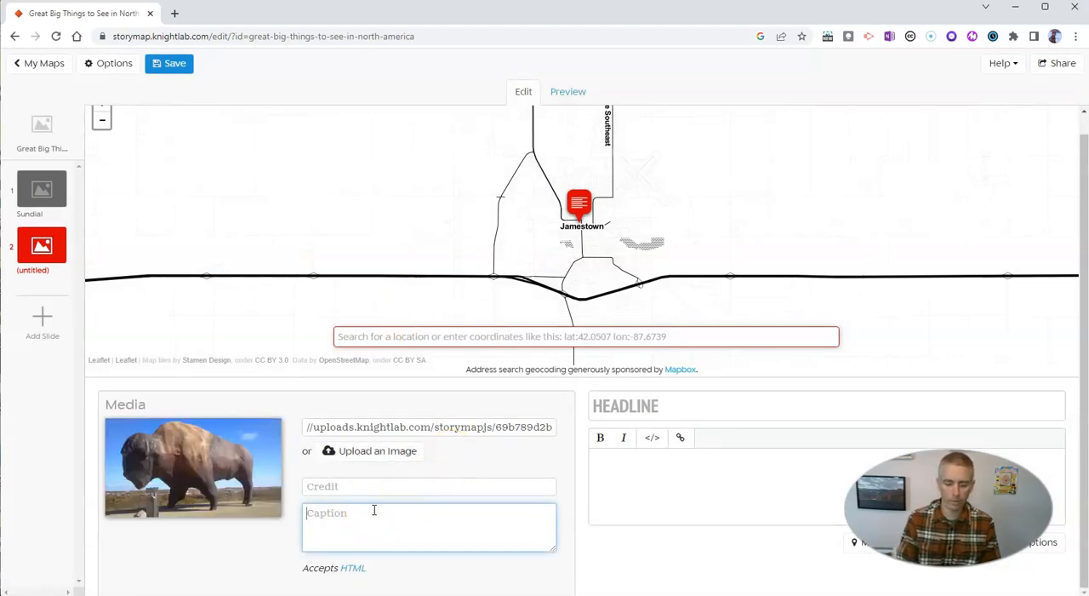
pyautogui.write('Dakota Thunder')
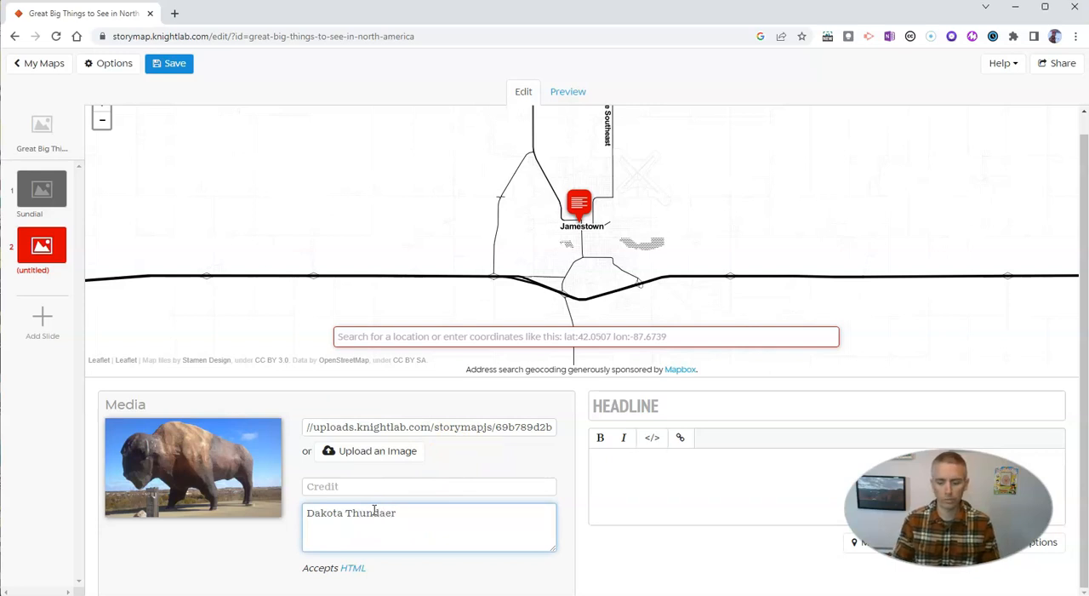
pyautogui.click(678, 406)
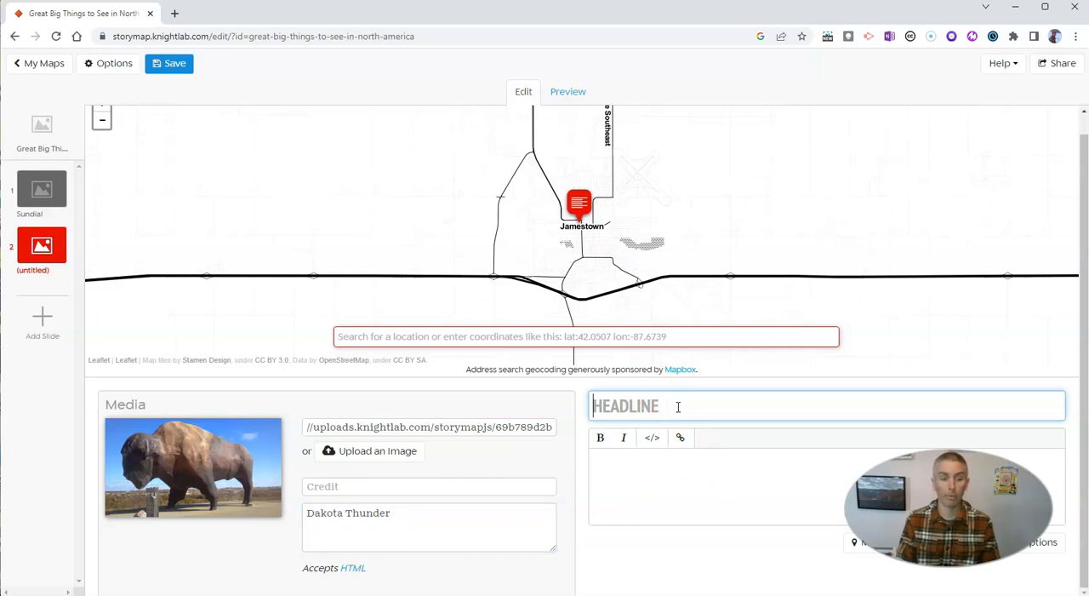
pyautogui.write('DAKOTA THUNDER')
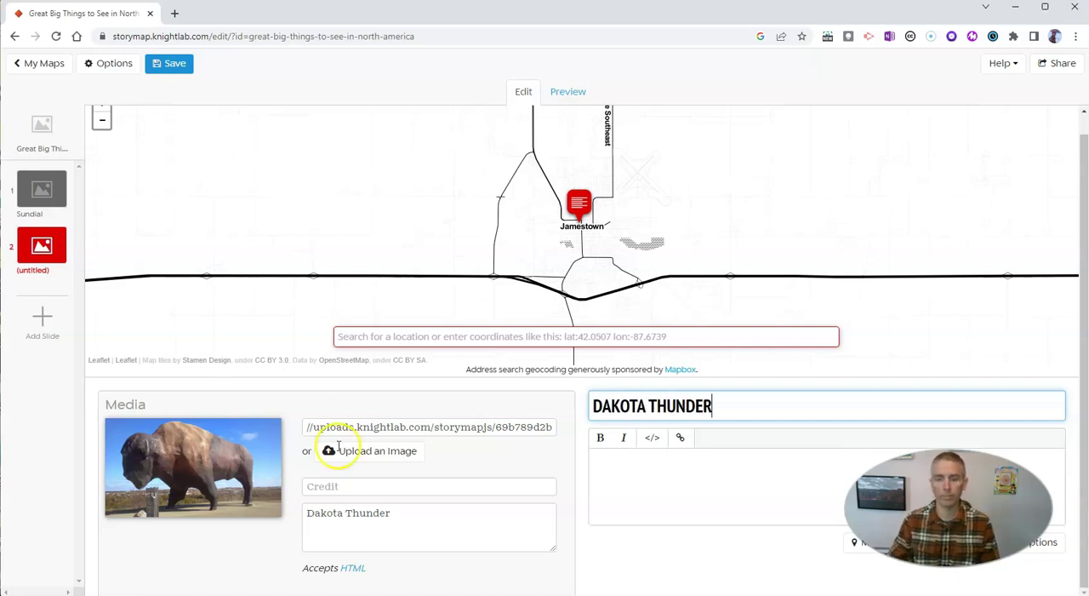
pyautogui.click(621, 494)
pyautogui.write('Th')
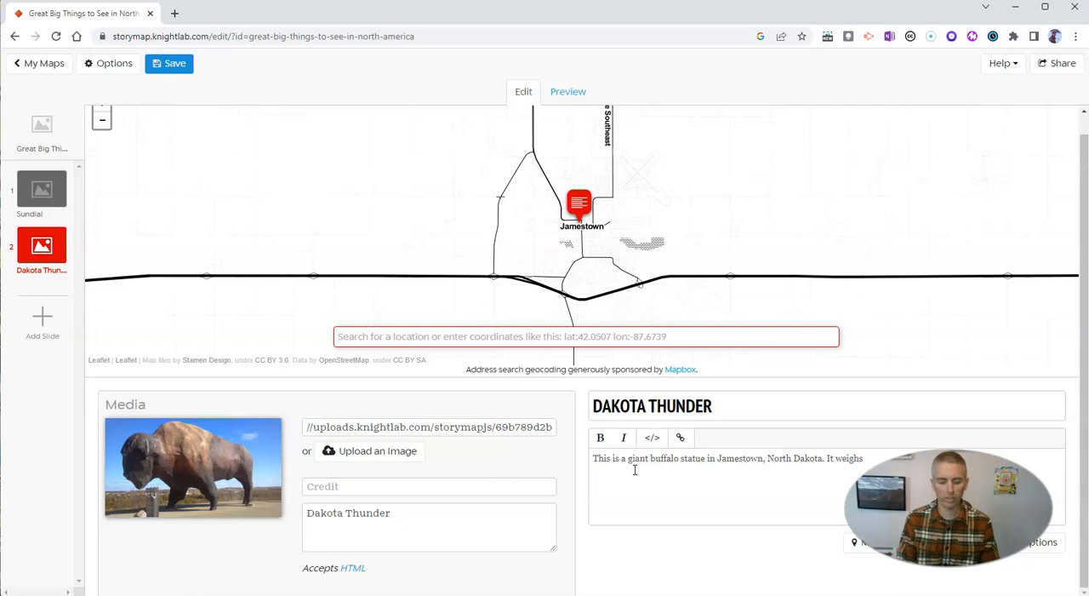
pyautogui.write('s 60 o')
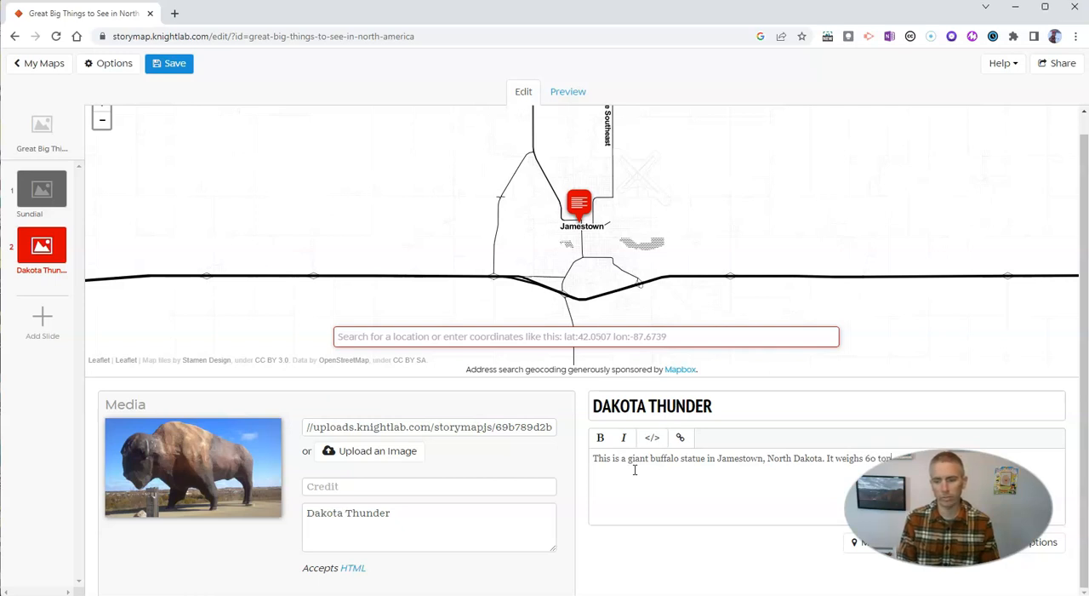
pyautogui.click(725, 510)
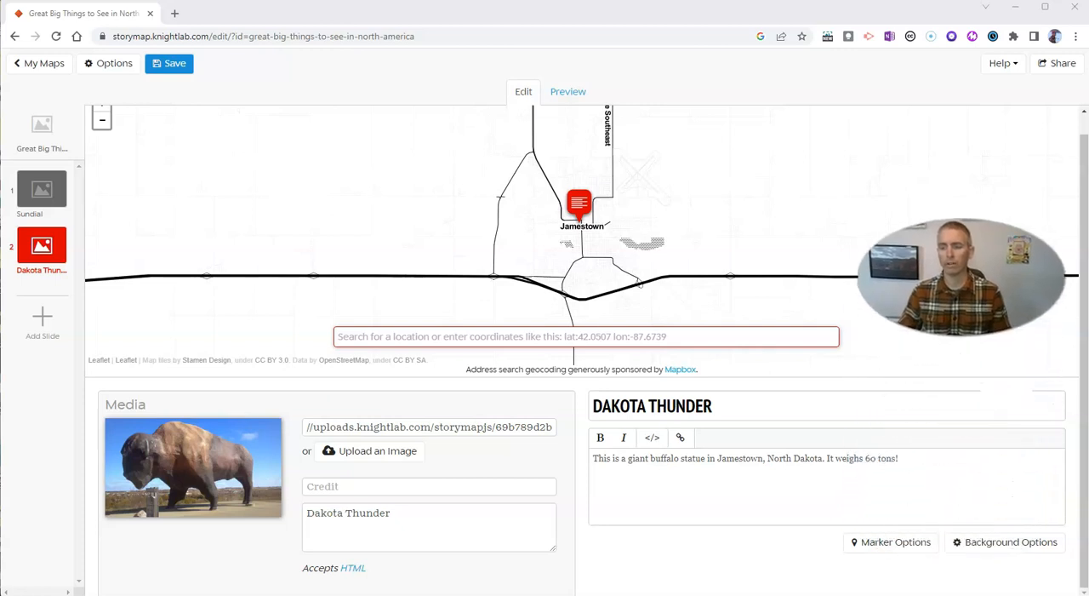
# Set the slide's map marker to the 'Dakota Thunder Jamestown ND.jpg' image
pyautogui.click(890, 541)
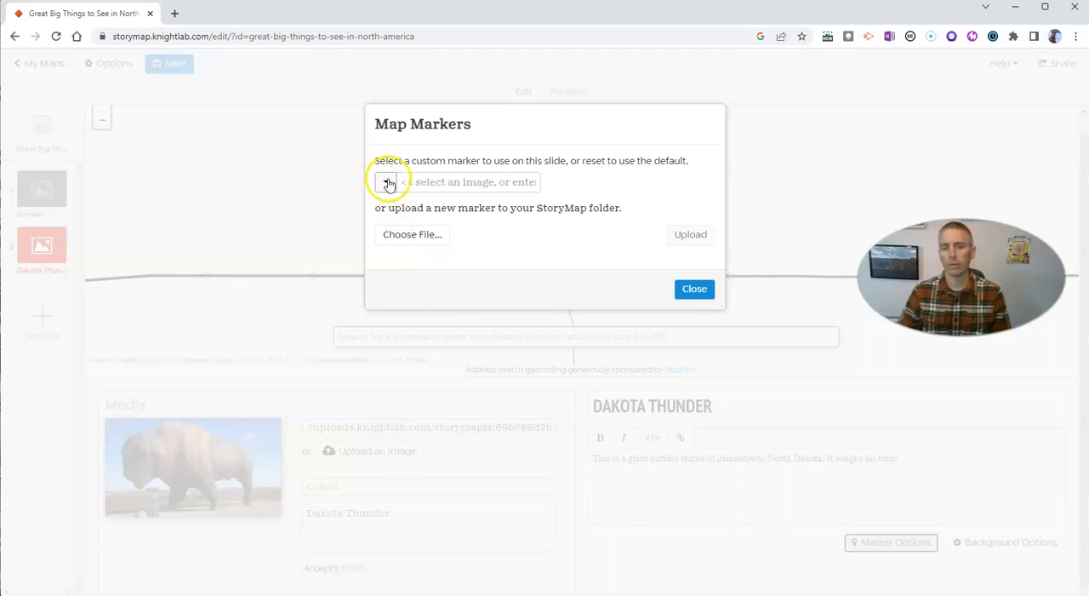
pyautogui.click(388, 182)
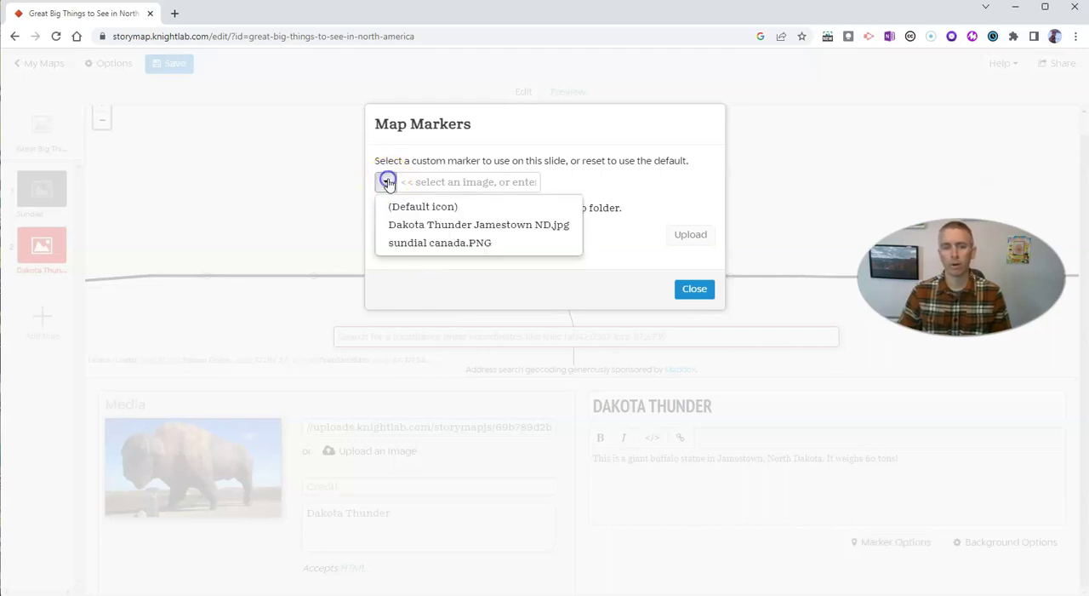
pyautogui.click(475, 226)
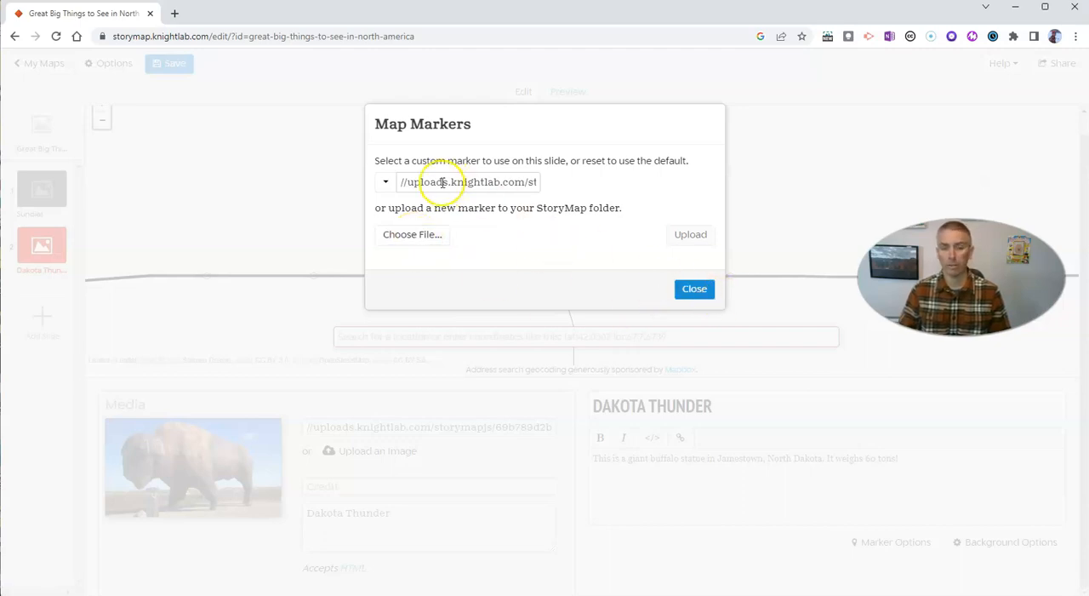
pyautogui.click(694, 289)
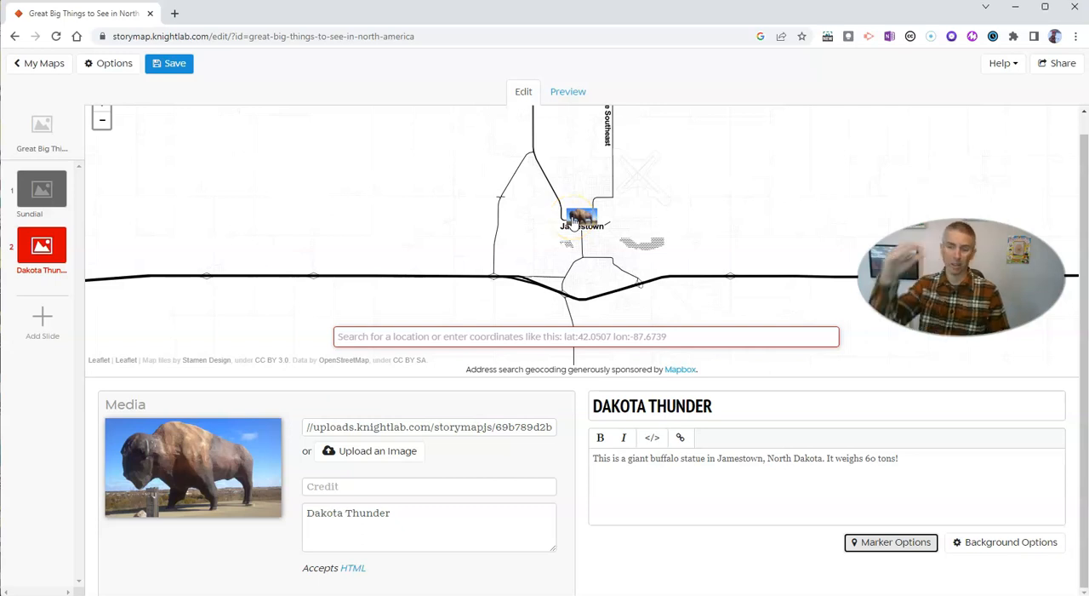
# Set the Dakota Thunder slide's background colour to dark red #942121
pyautogui.click(1004, 541)
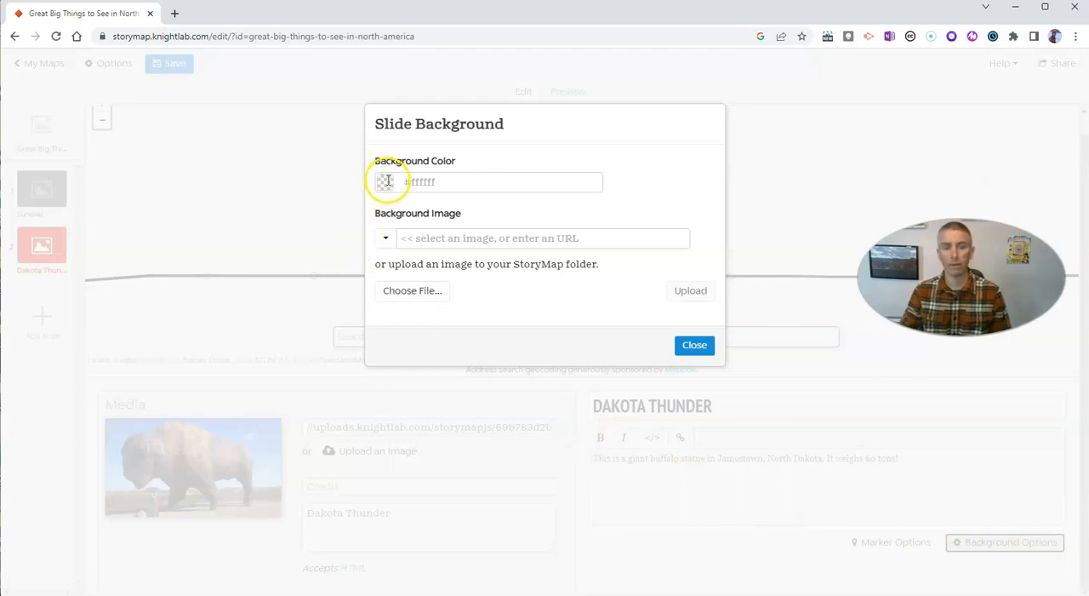
pyautogui.click(417, 181)
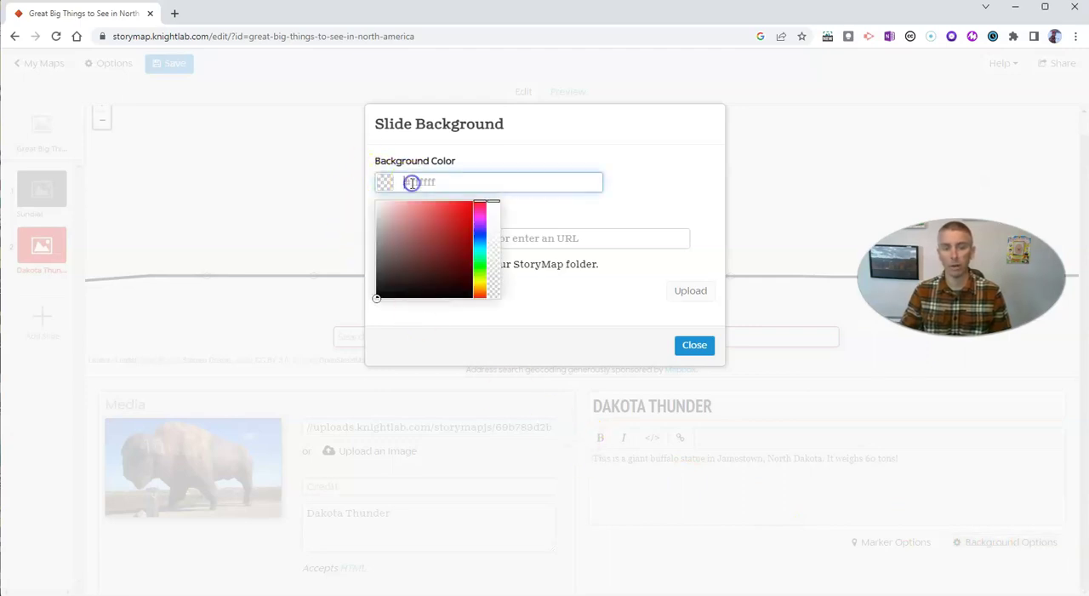
pyautogui.click(446, 241)
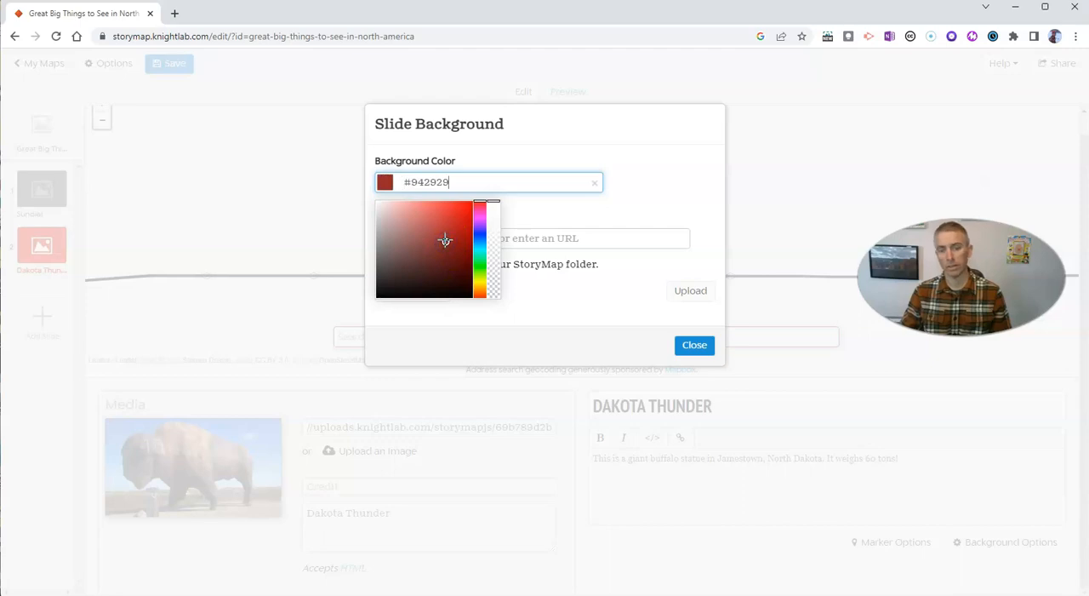
pyautogui.moveTo(446, 242); pyautogui.dragTo(454, 236)
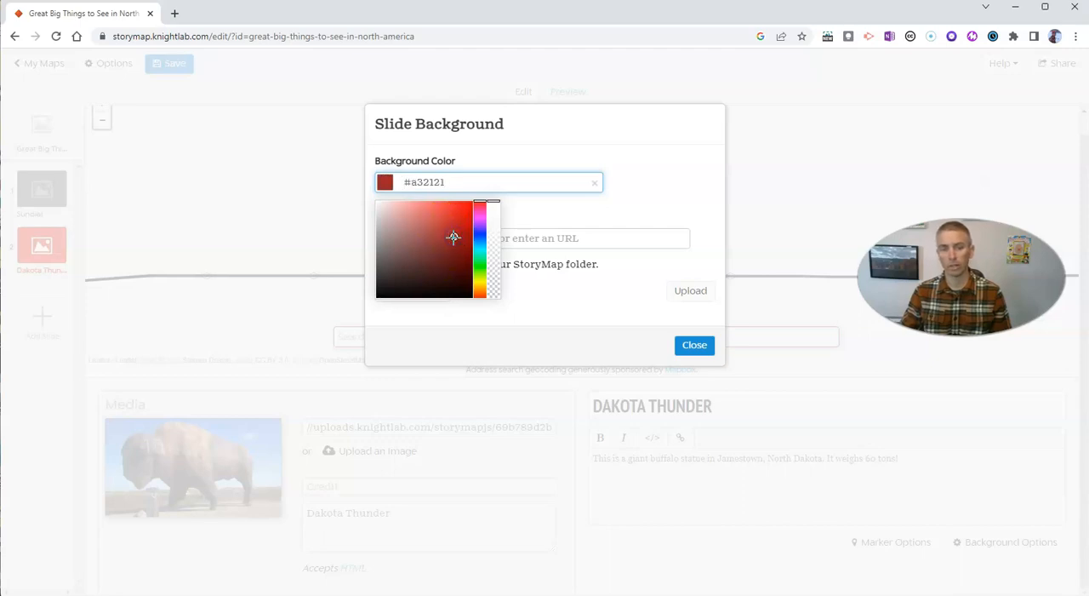
pyautogui.click(694, 345)
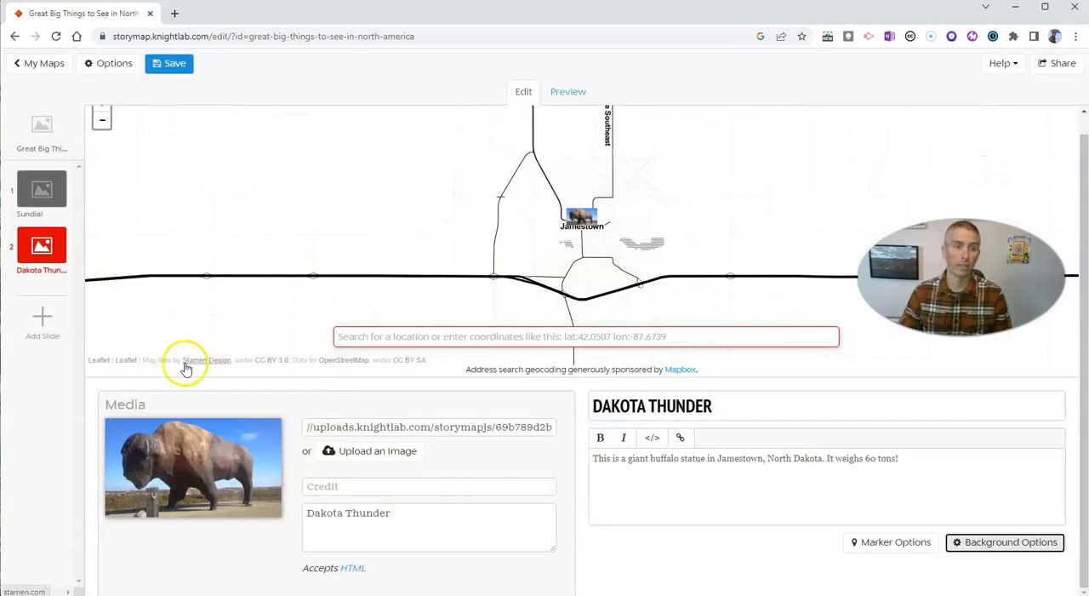
# Save the story and select its public link in the Share options for copying
pyautogui.click(170, 63)
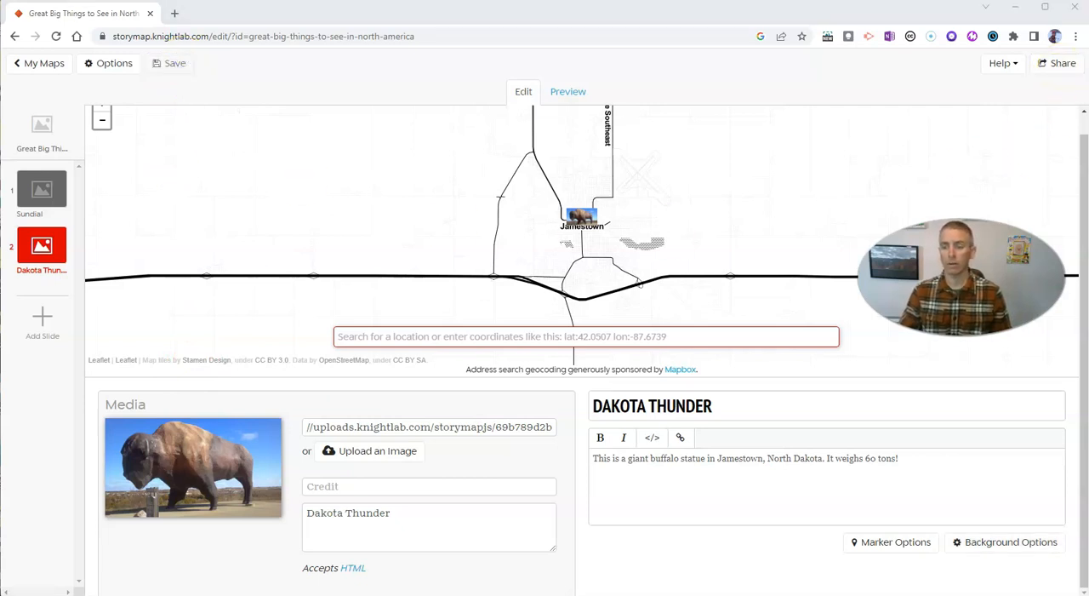
pyautogui.click(1057, 63)
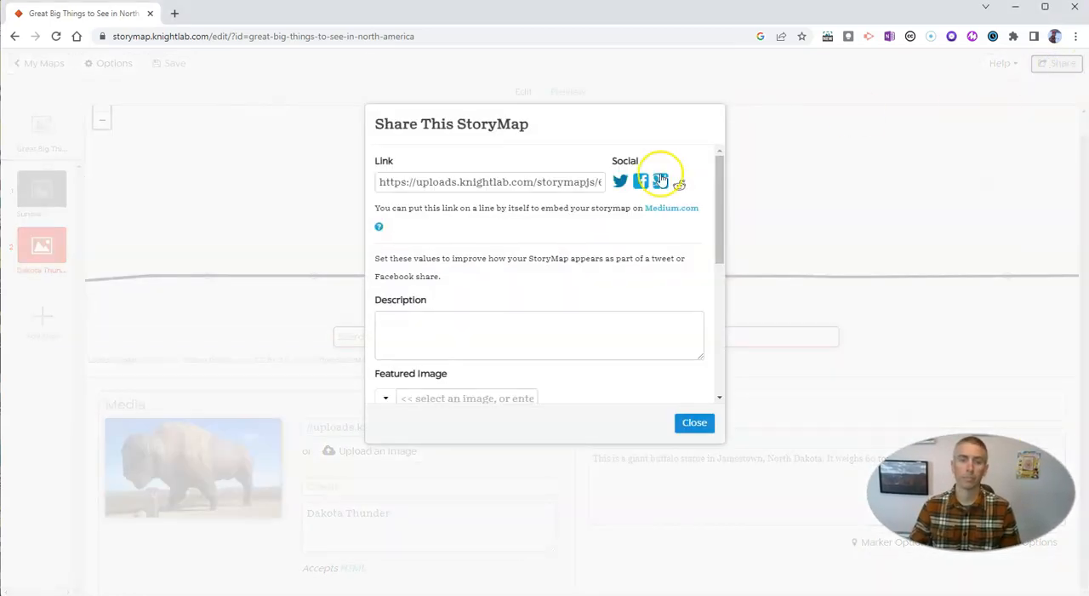
pyautogui.click(492, 182)
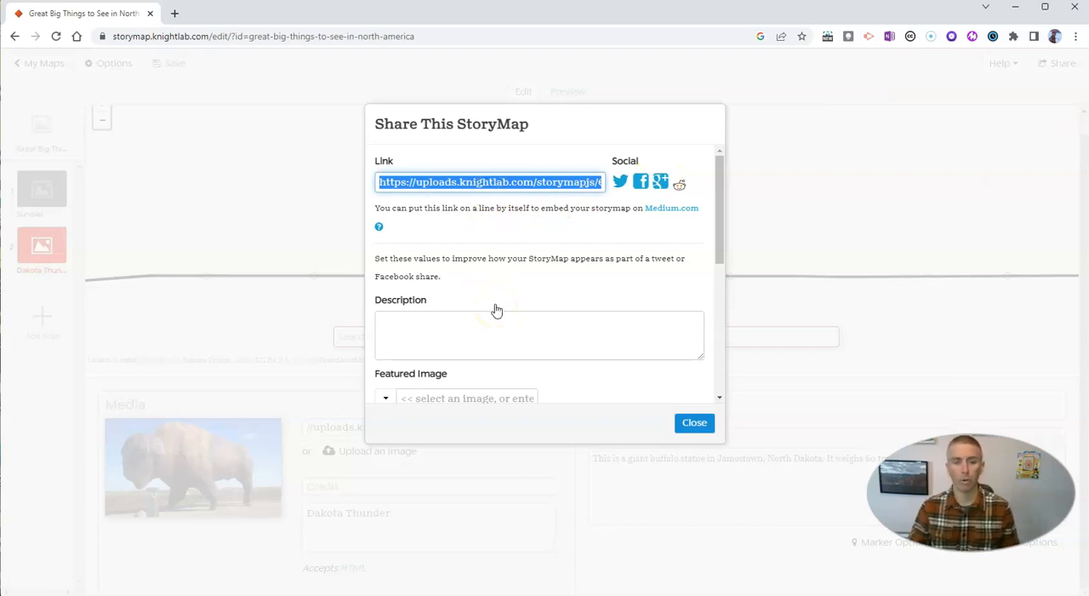
pyautogui.scroll(-3, 497, 309)
pyautogui.scroll(3, 528, 311)
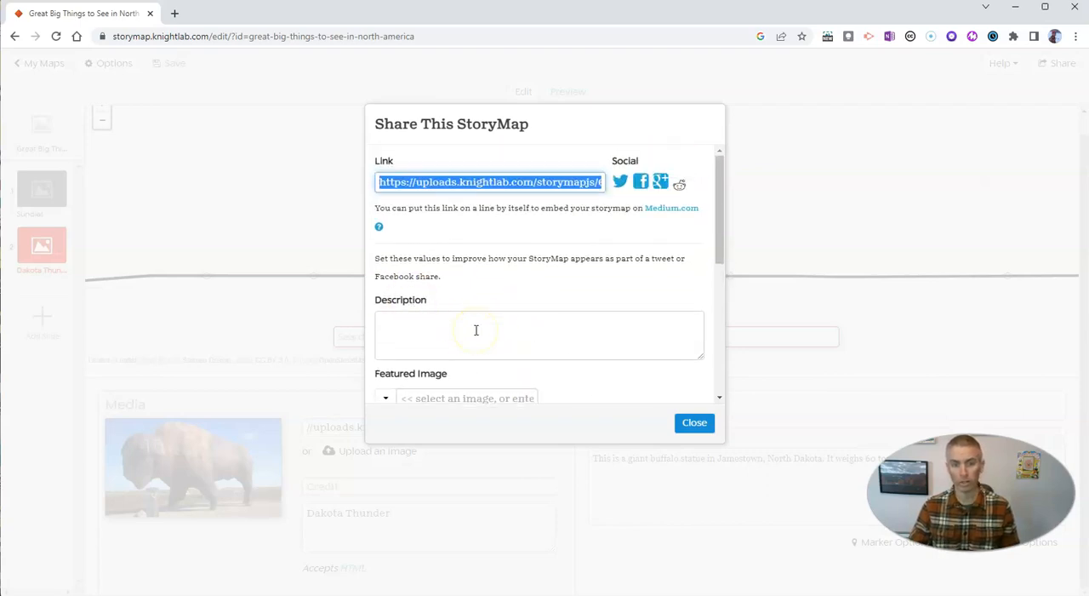
pyautogui.scroll(-3, 476, 329)
pyautogui.scroll(-3, 527, 341)
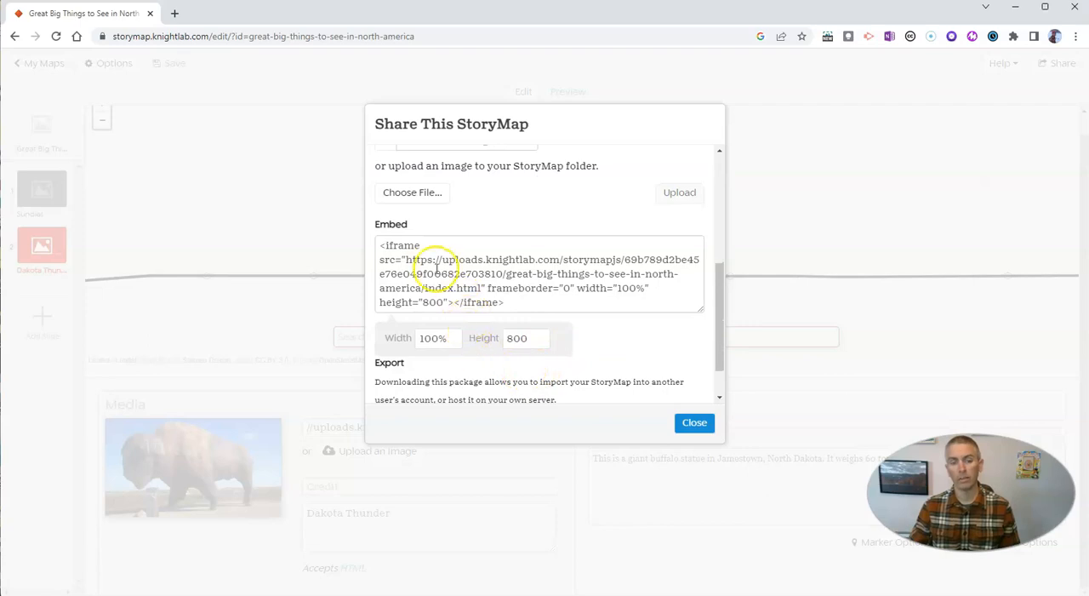
pyautogui.scroll(-2, 476, 280)
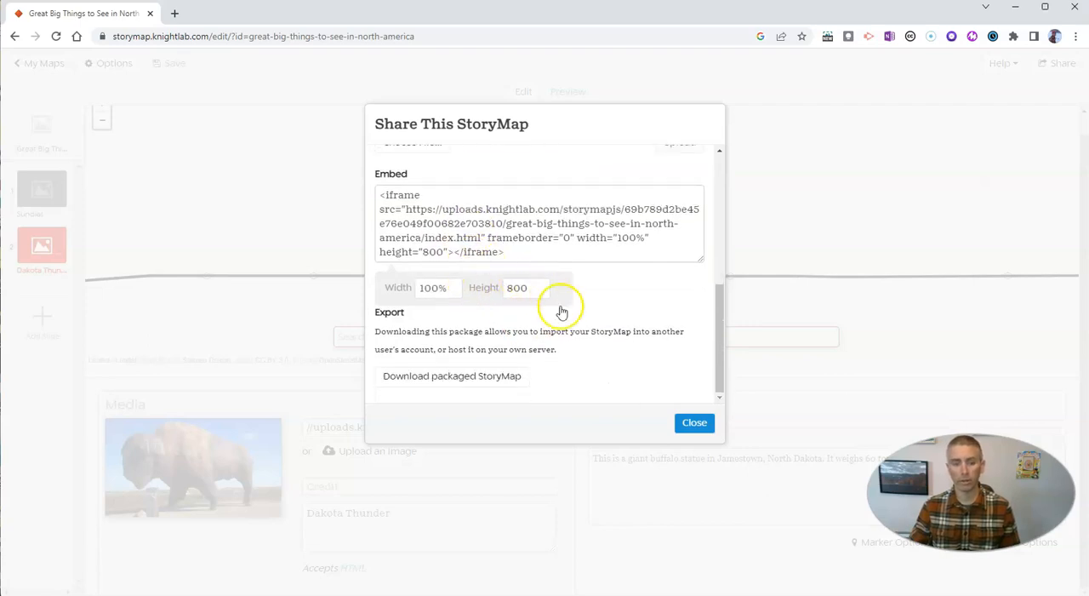
pyautogui.scroll(4, 630, 340)
pyautogui.scroll(3, 632, 340)
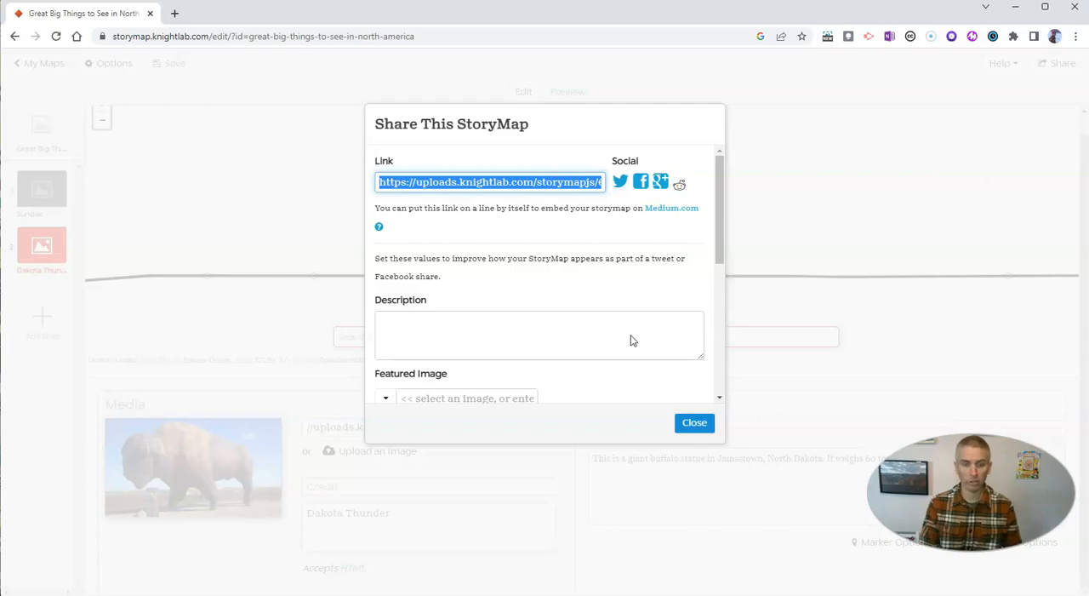
# Load the pasted StoryMap link in a new Incognito window
pyautogui.hotkey('ctrl', 'shift', 'n')
pyautogui.write('https://uploads.knightlab.com/storymapjs/69b789d2be45e76e049f00682e703810/great-big-things-to-see-in-north-america/index.html')
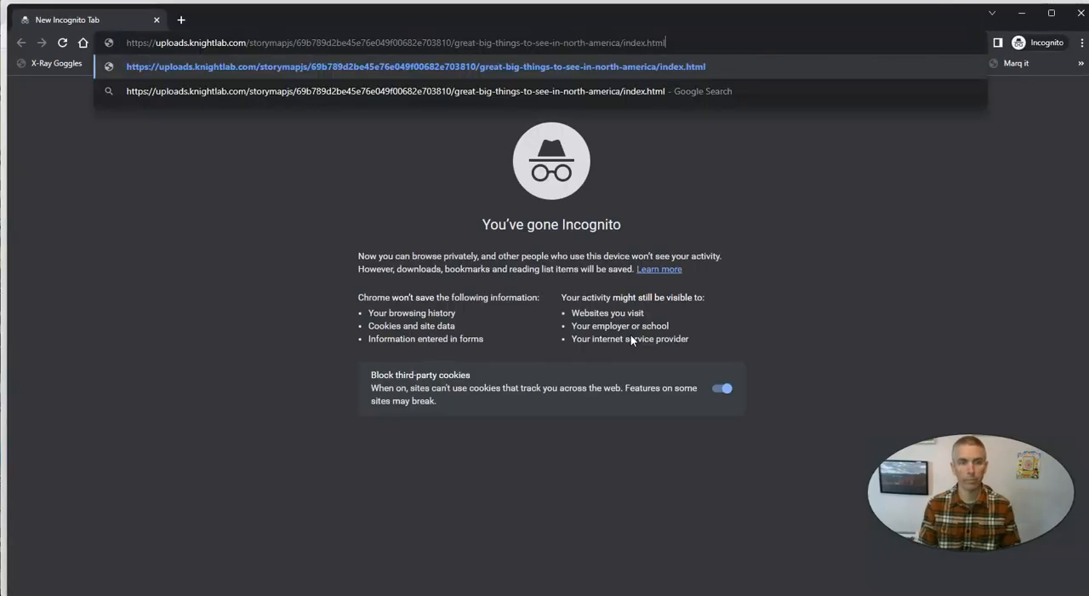
pyautogui.press('Return')
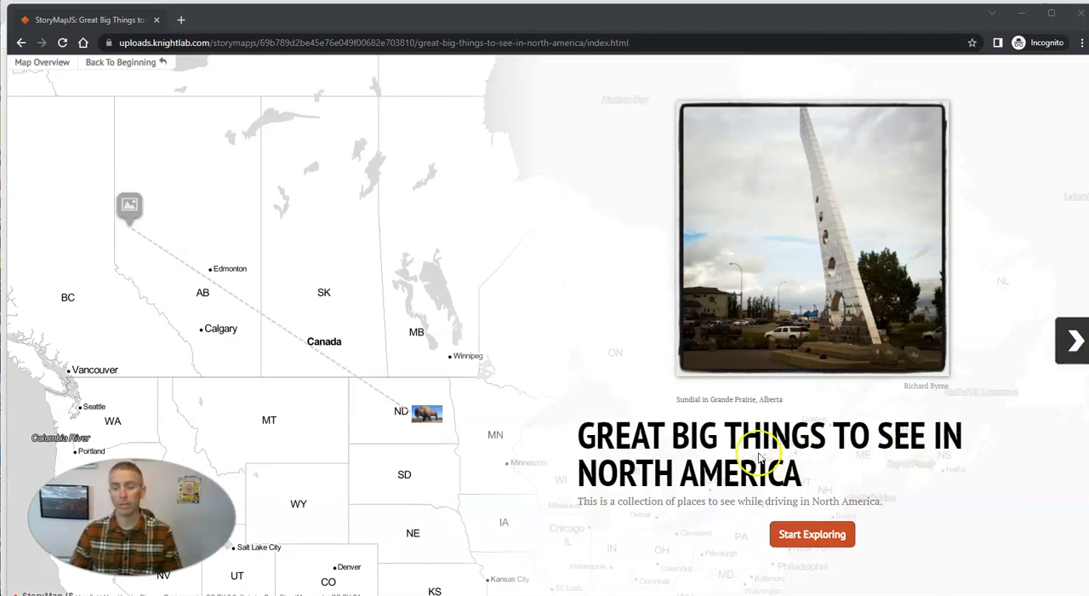
# Page forward and back through the published slides, ending on the Dakota Thunder slide
pyautogui.click(1074, 344)
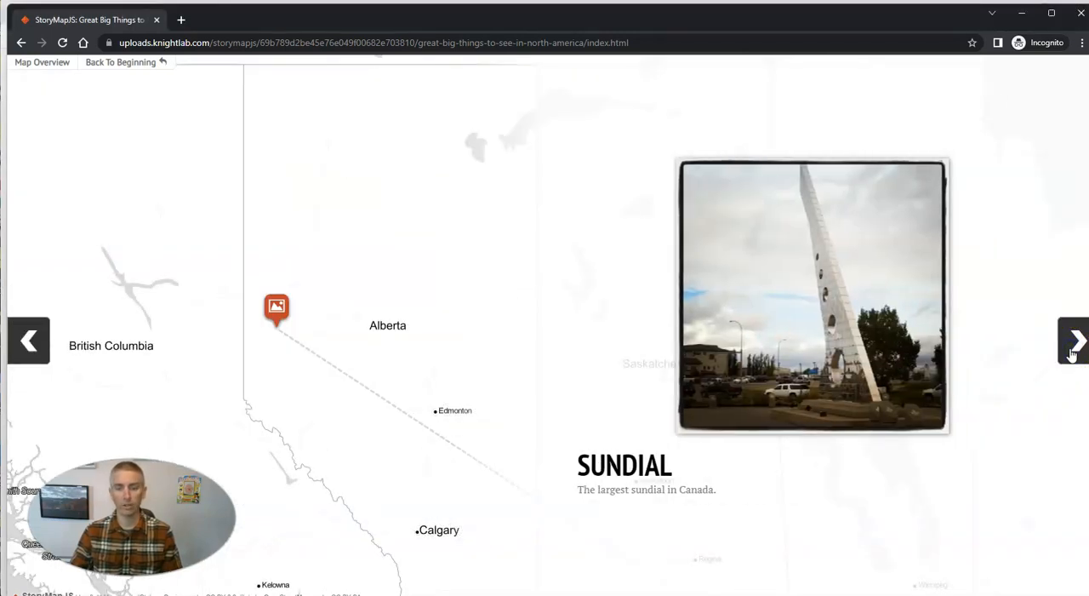
pyautogui.click(1072, 344)
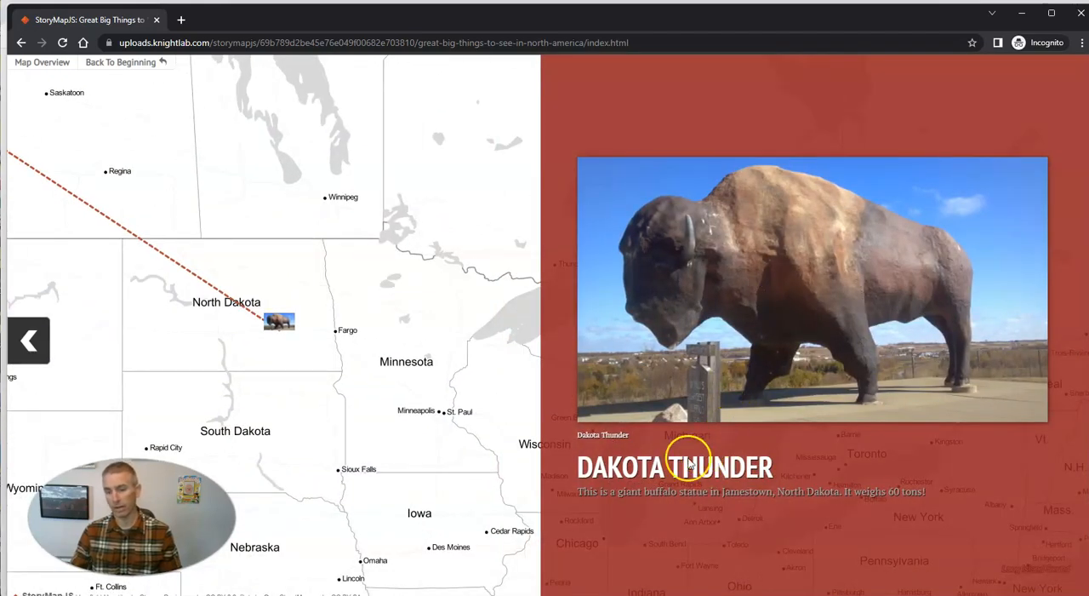
pyautogui.click(30, 340)
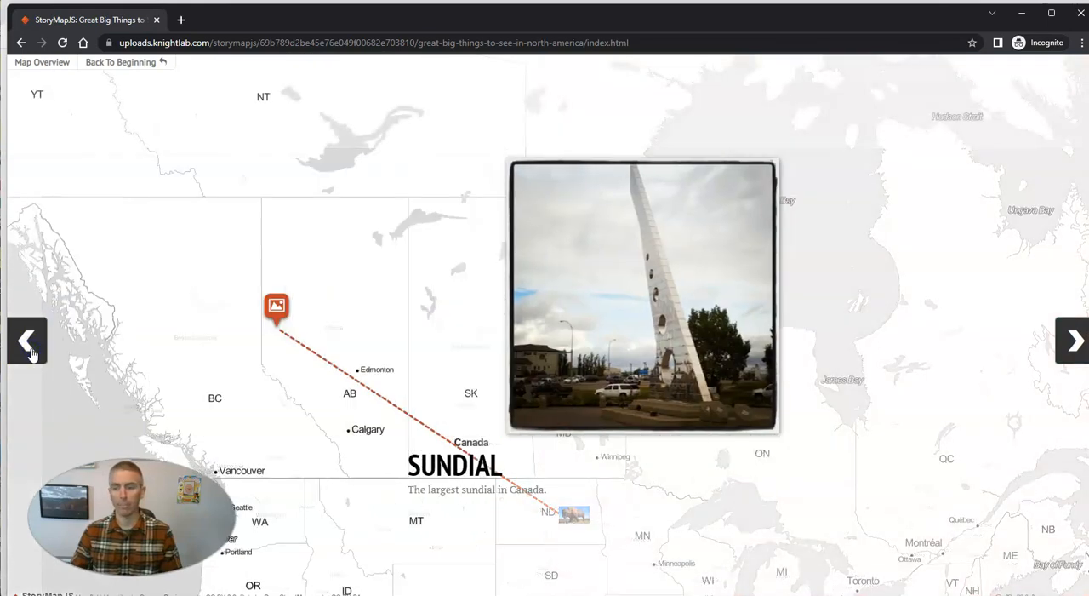
pyautogui.click(27, 344)
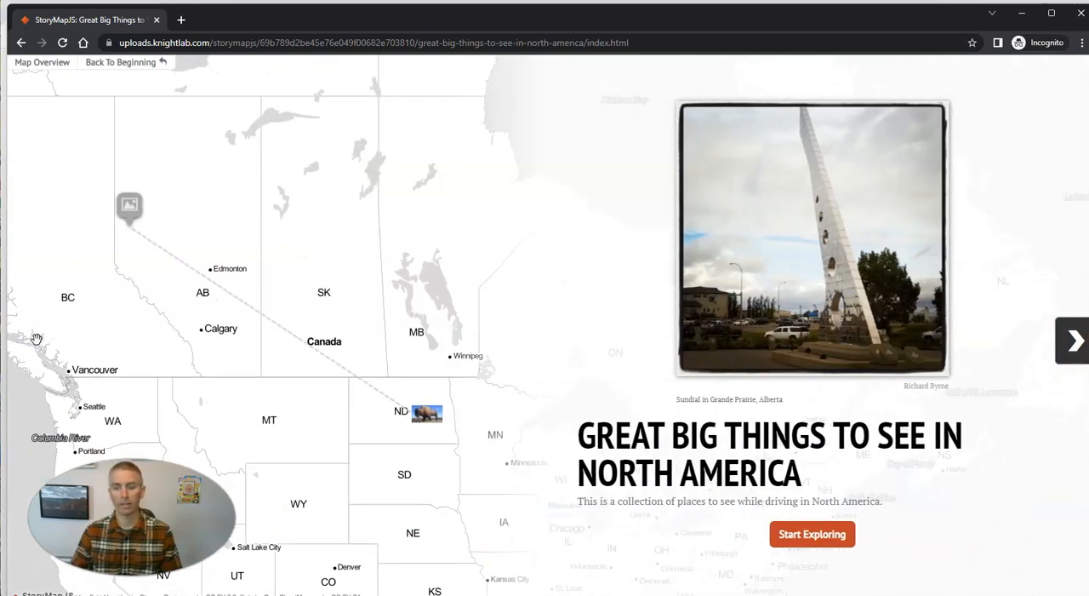
pyautogui.click(796, 536)
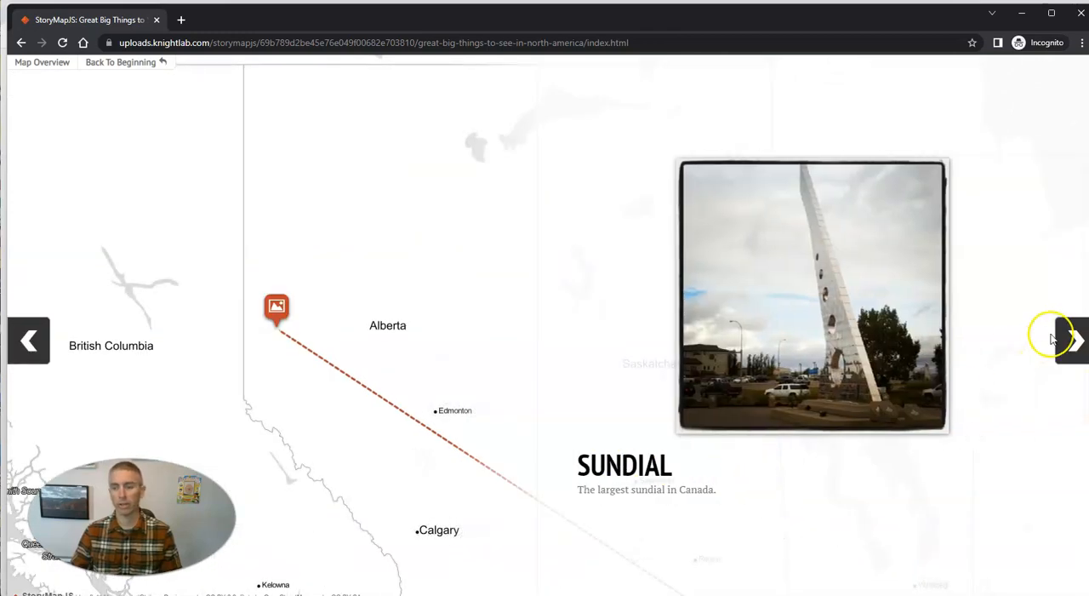
pyautogui.click(1070, 338)
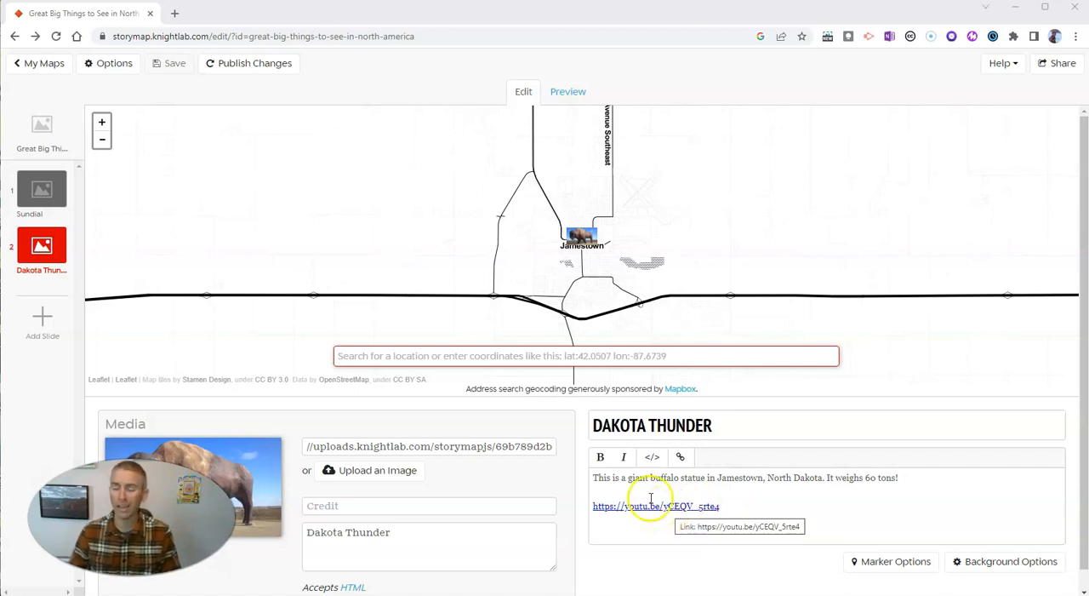
# Preview the Dakota Thunder slide with its YouTube link added to the description
pyautogui.click(571, 97)
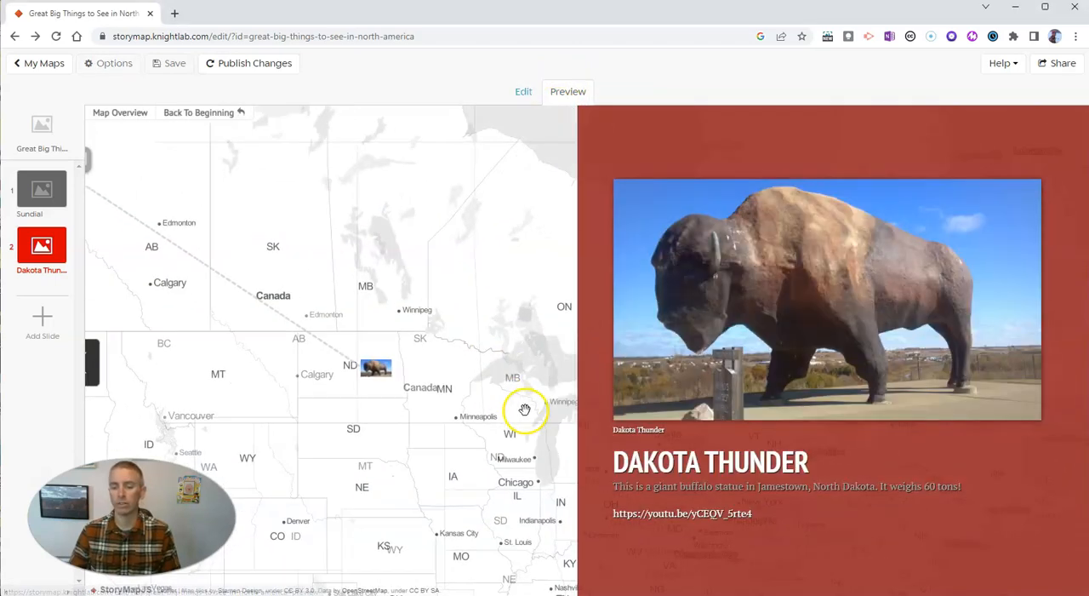
pyautogui.click(672, 513)
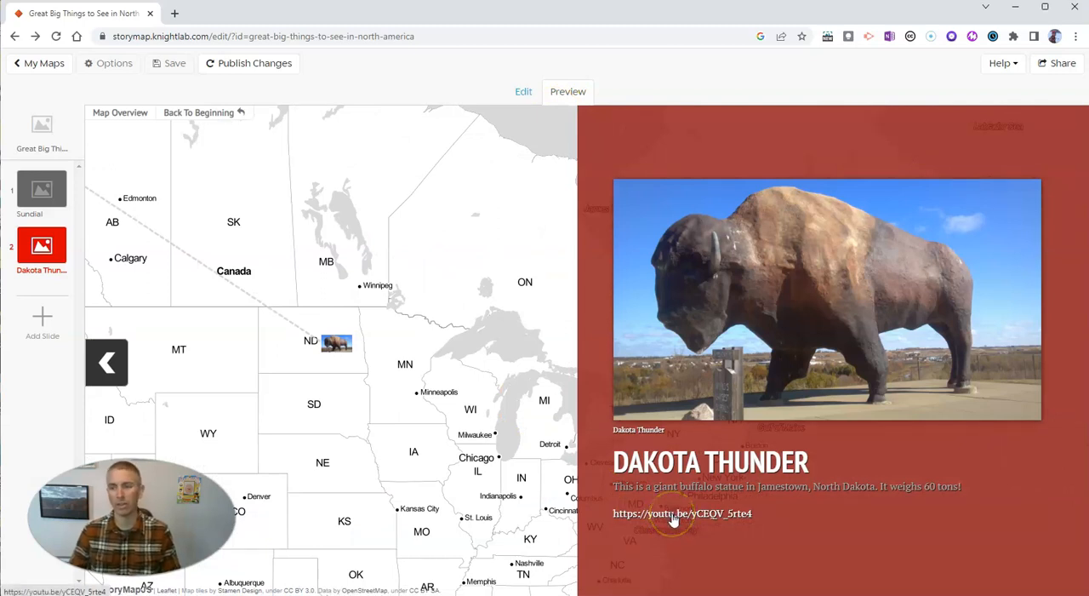
pyautogui.click(675, 517)
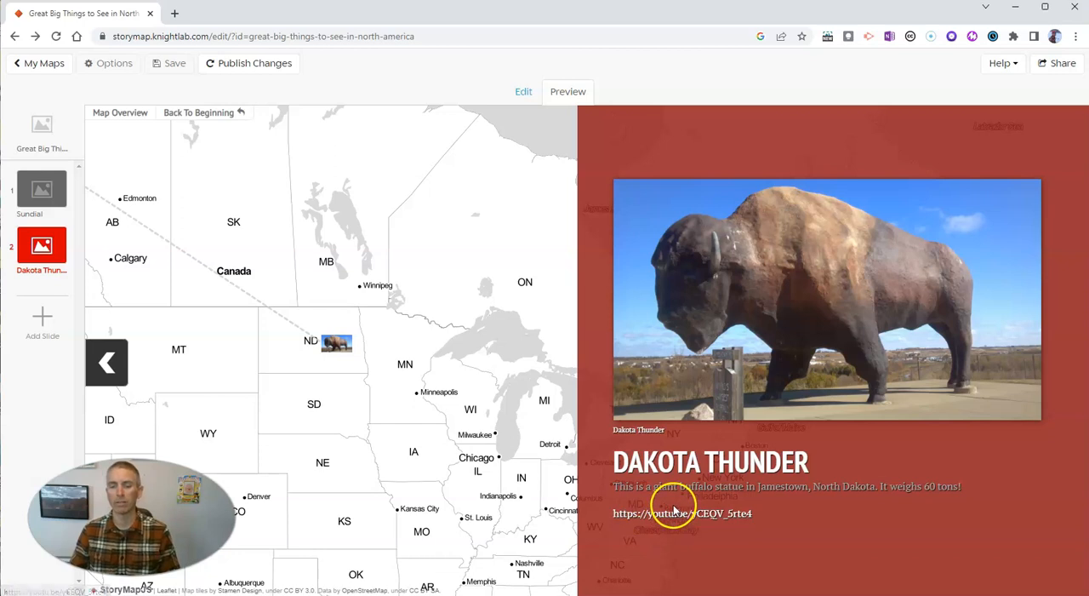